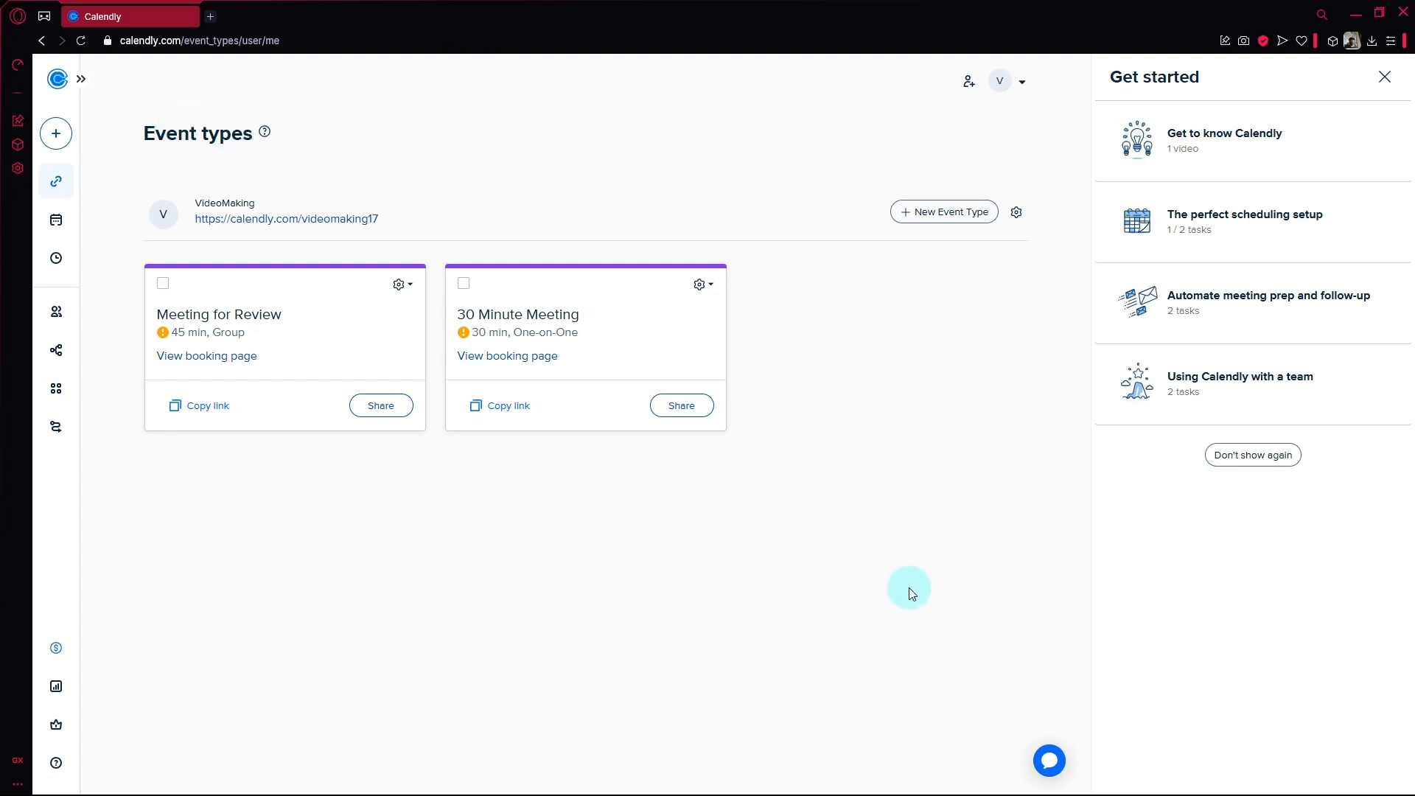
Close the Get started guide and begin a new event type of the Group kind.
click(1387, 78)
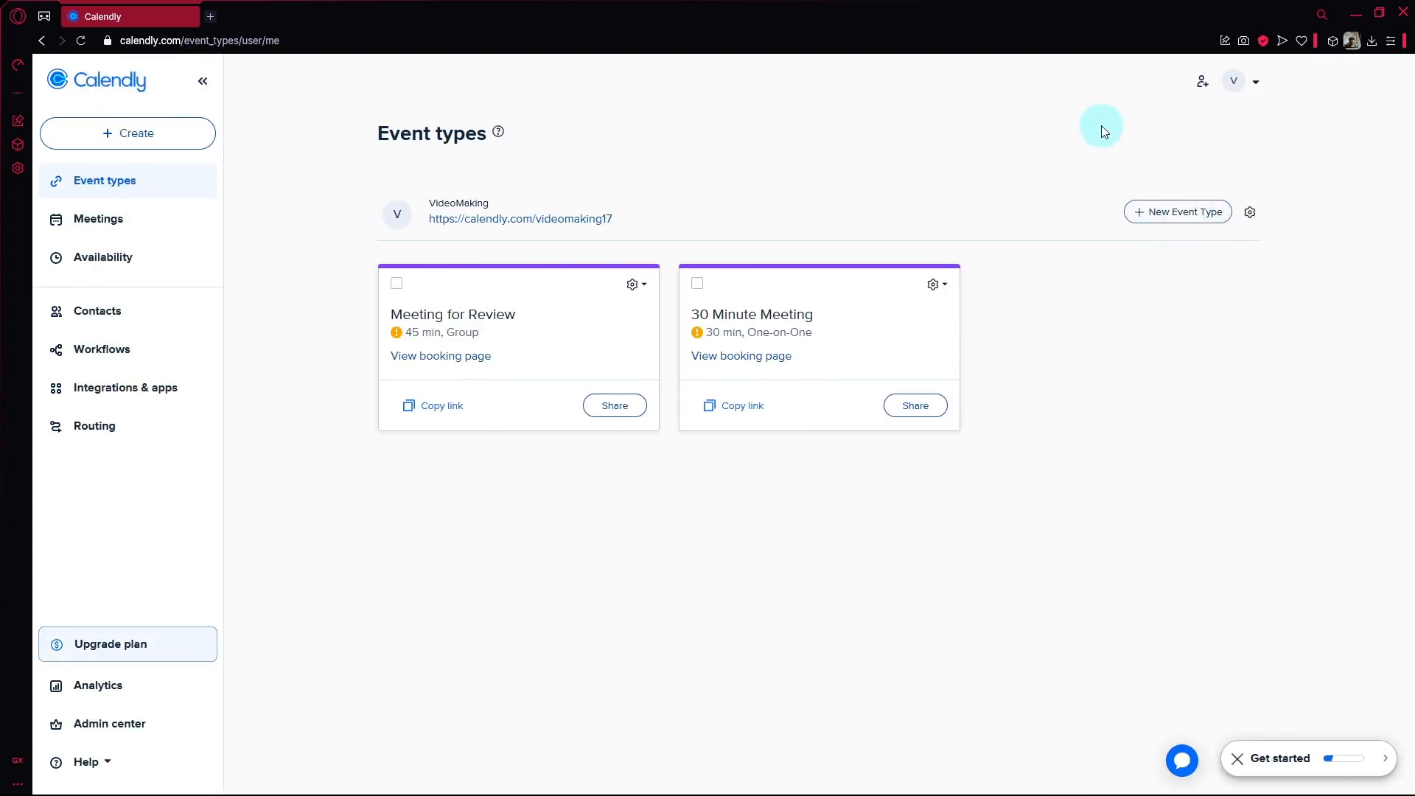
click(1202, 214)
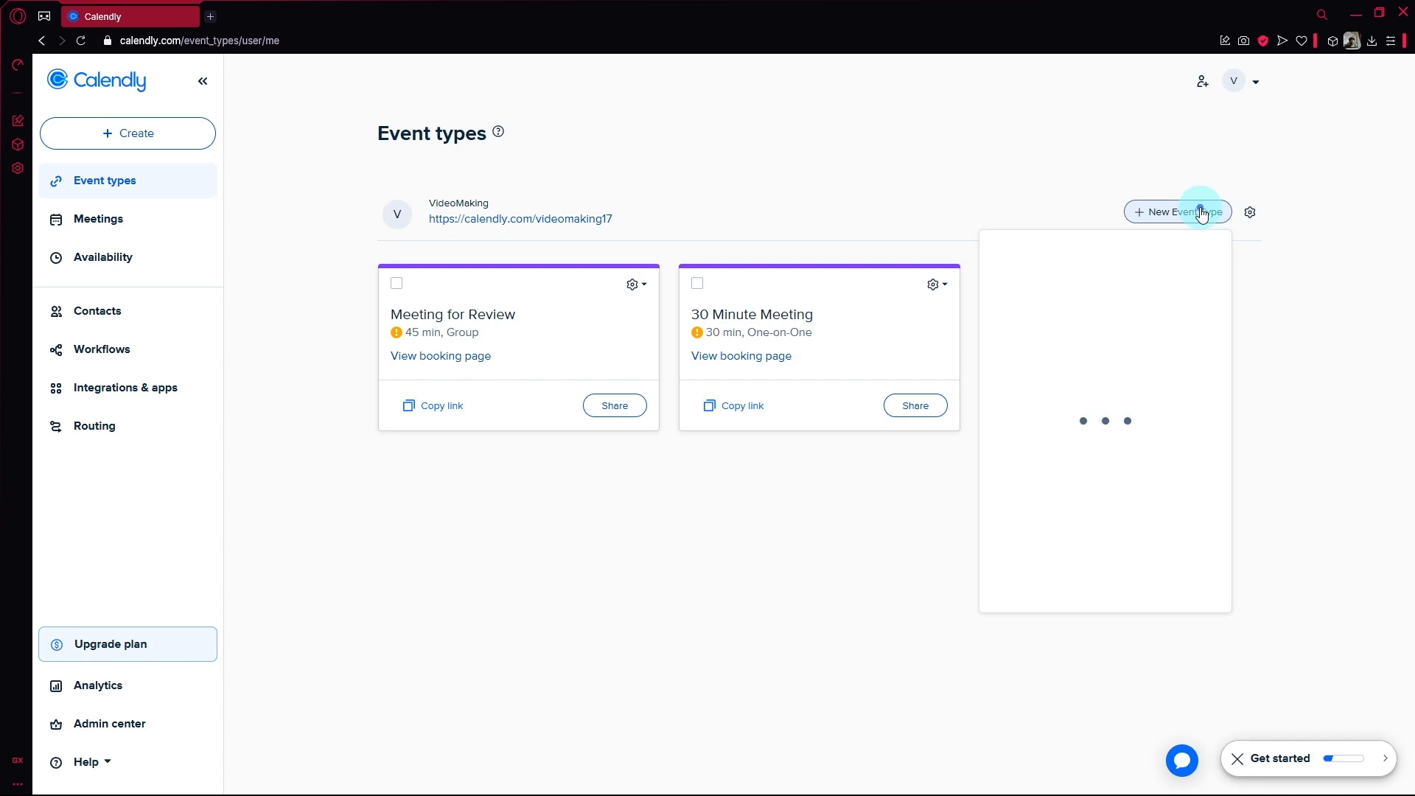
click(1031, 357)
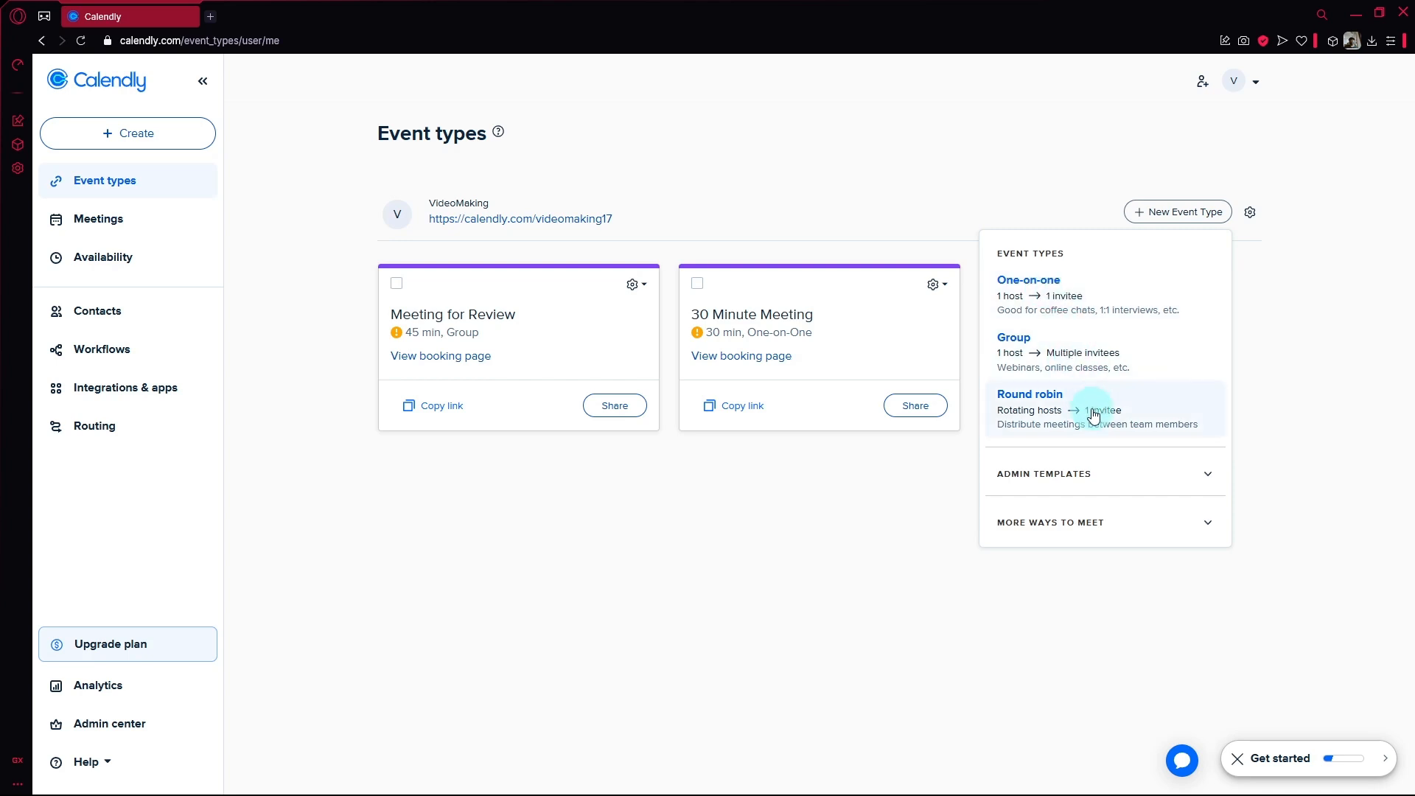
click(1194, 477)
click(1194, 479)
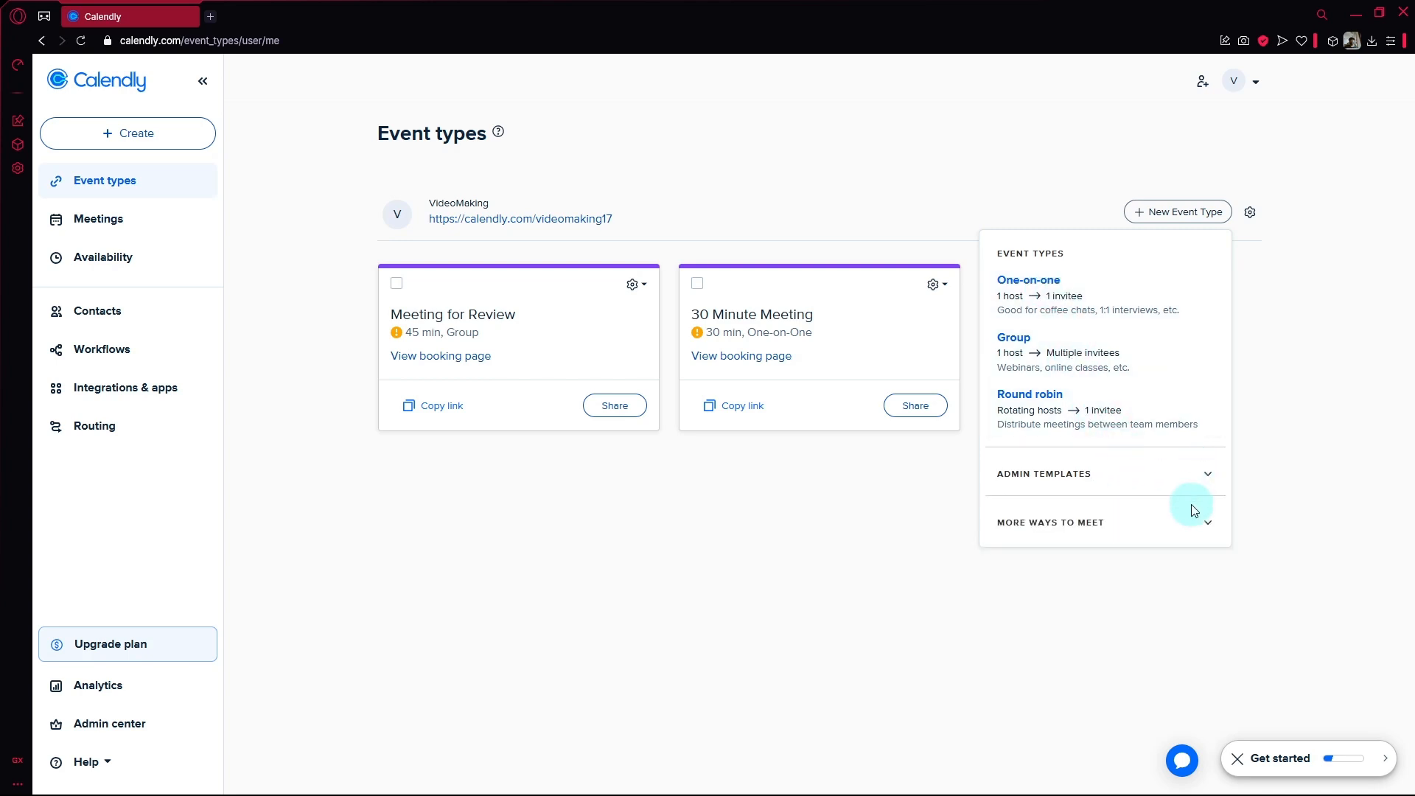
click(1194, 525)
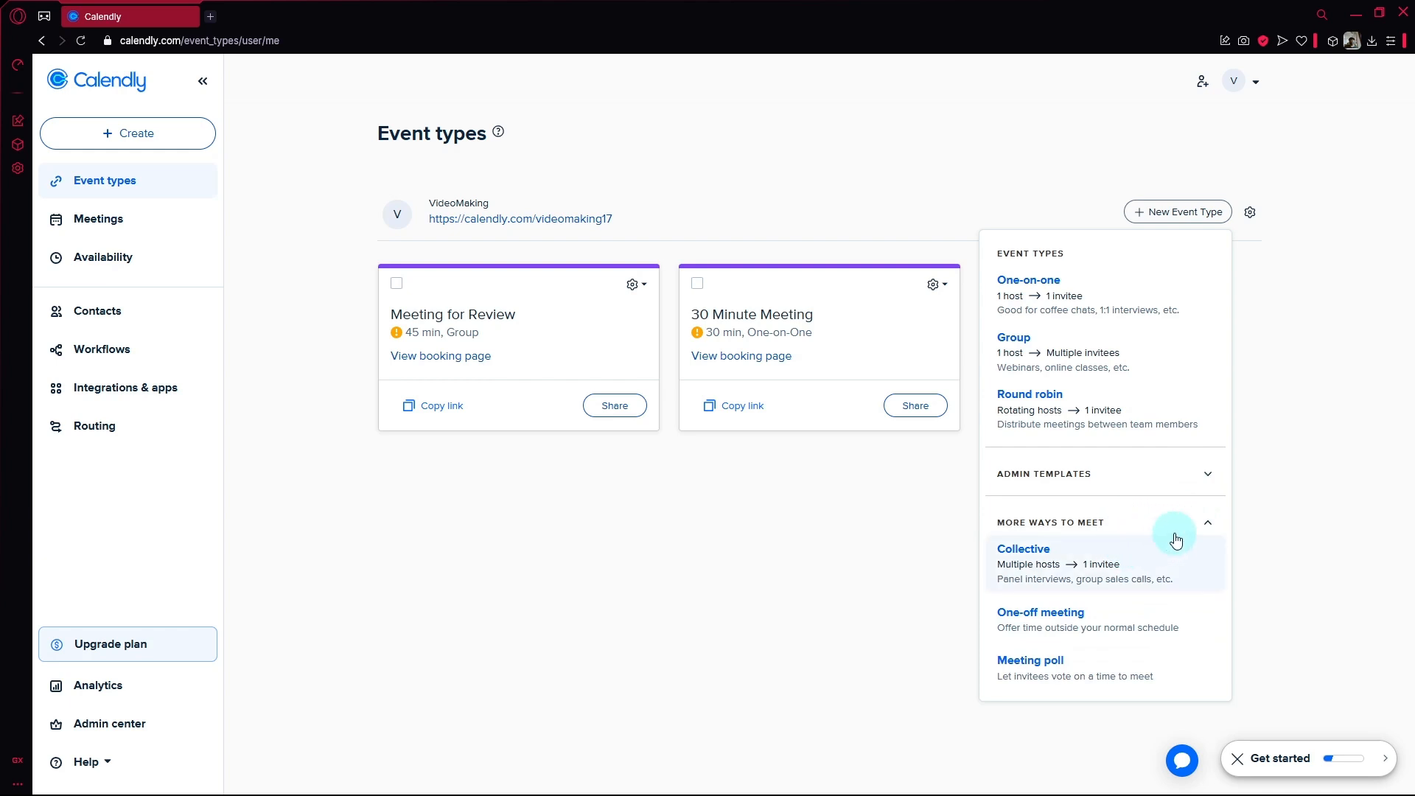
click(1183, 525)
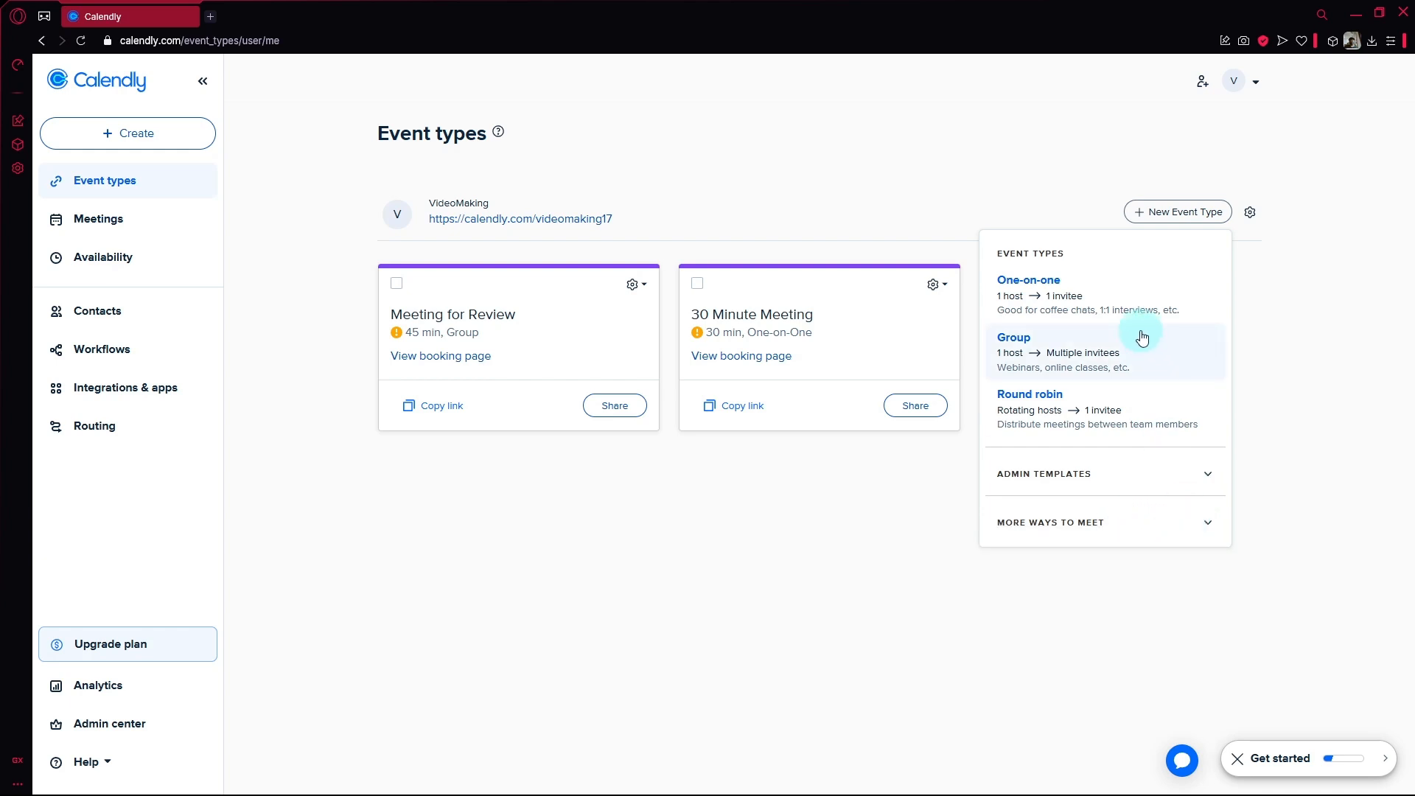
click(1077, 340)
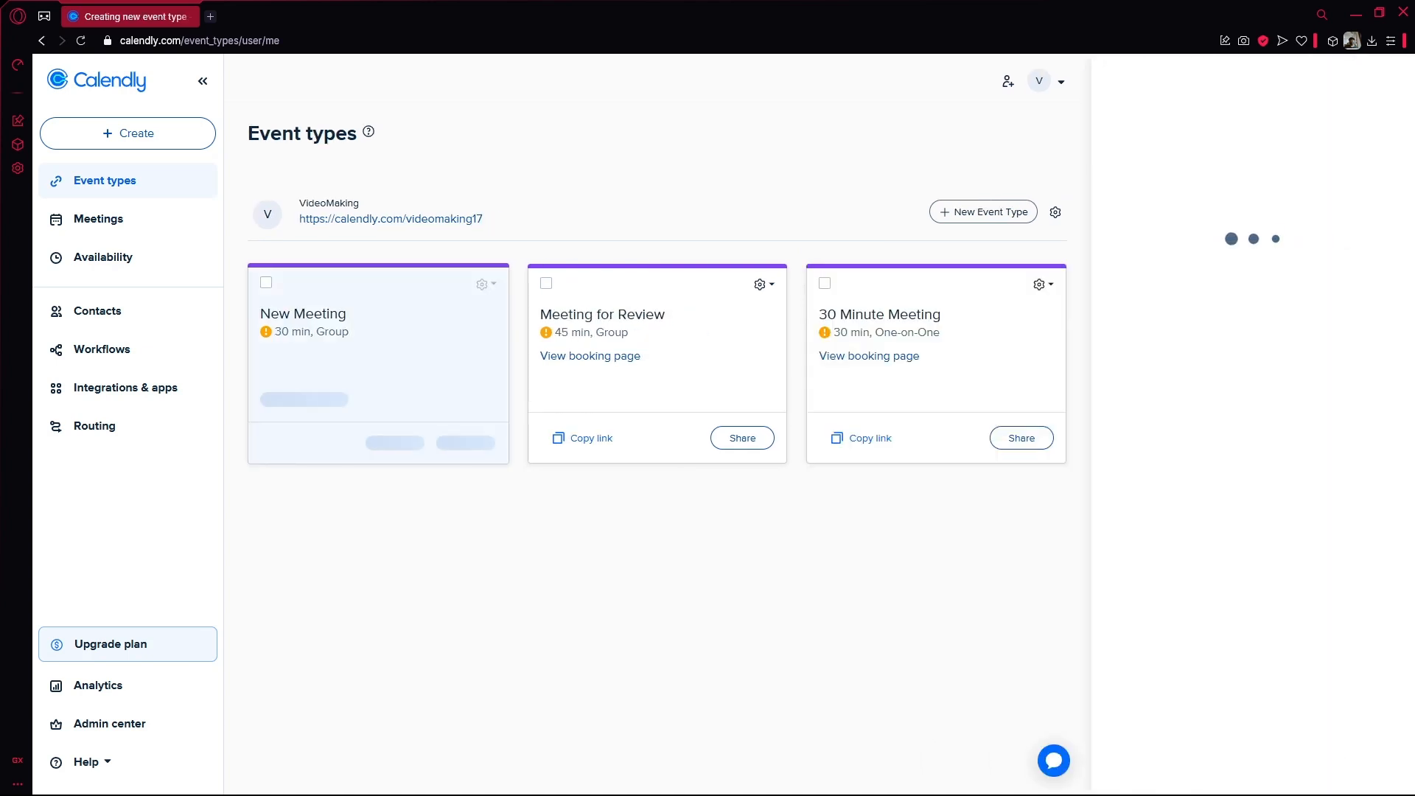
key(Return)
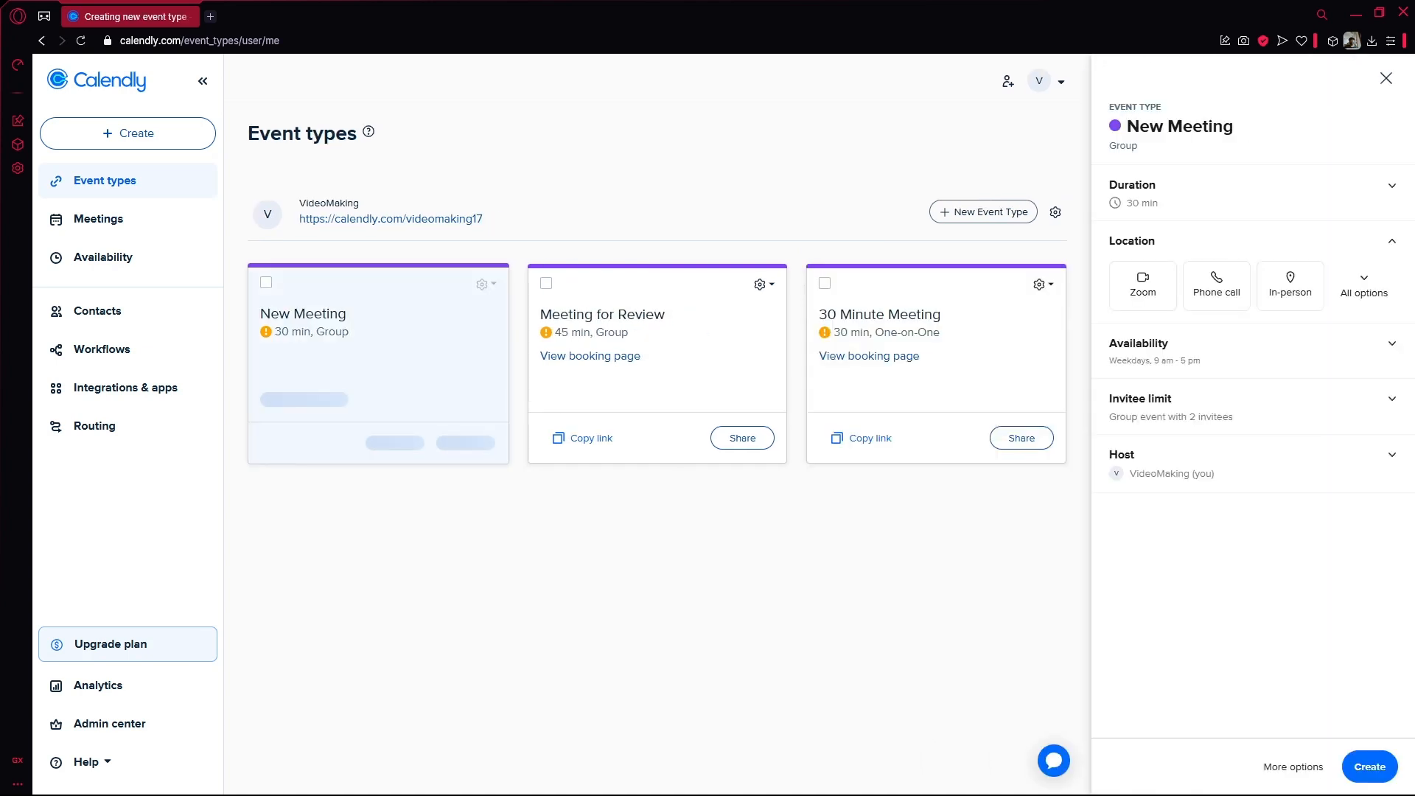
Name the new group event type "Strategy Plan".
click(1262, 131)
drag(1257, 132, 1077, 120)
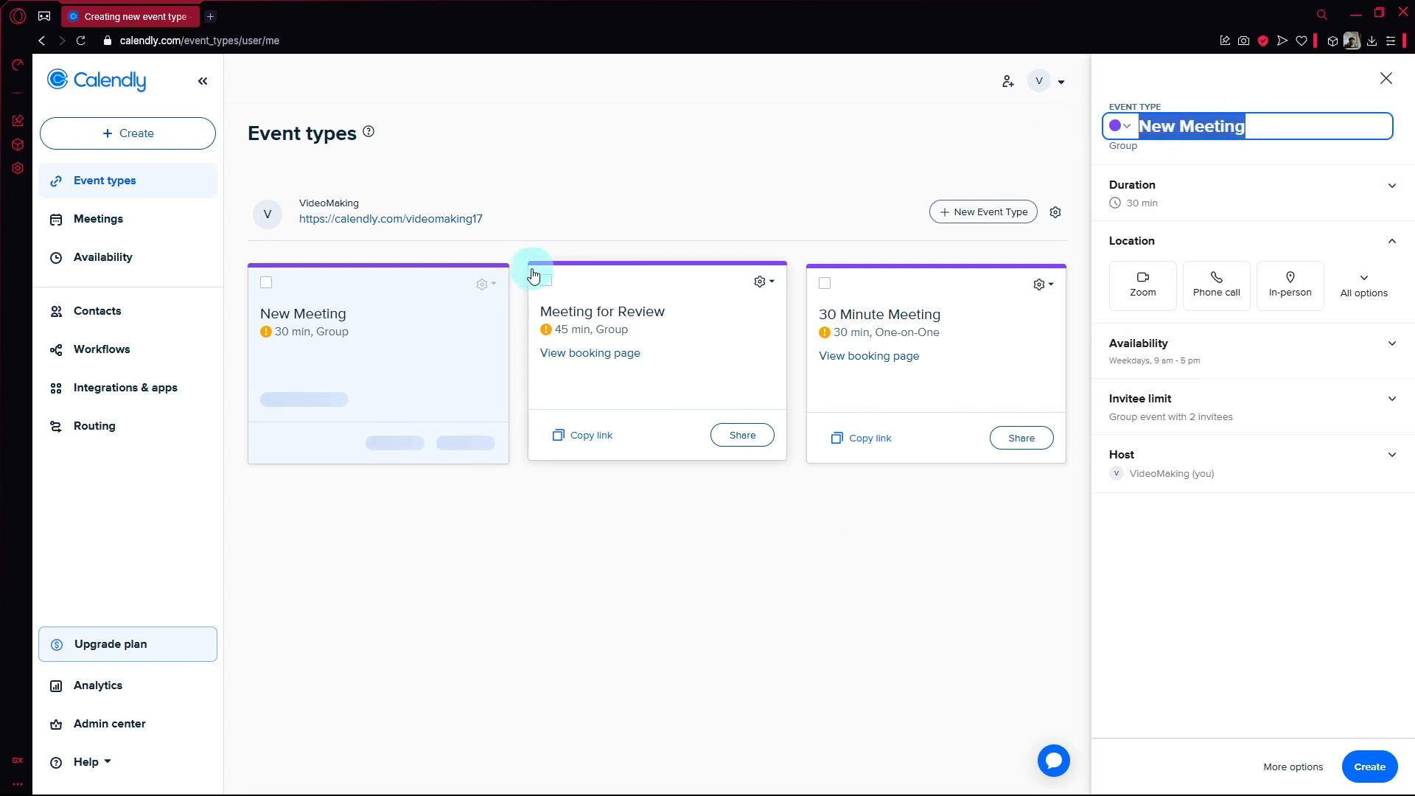
text(Strategy Plan)
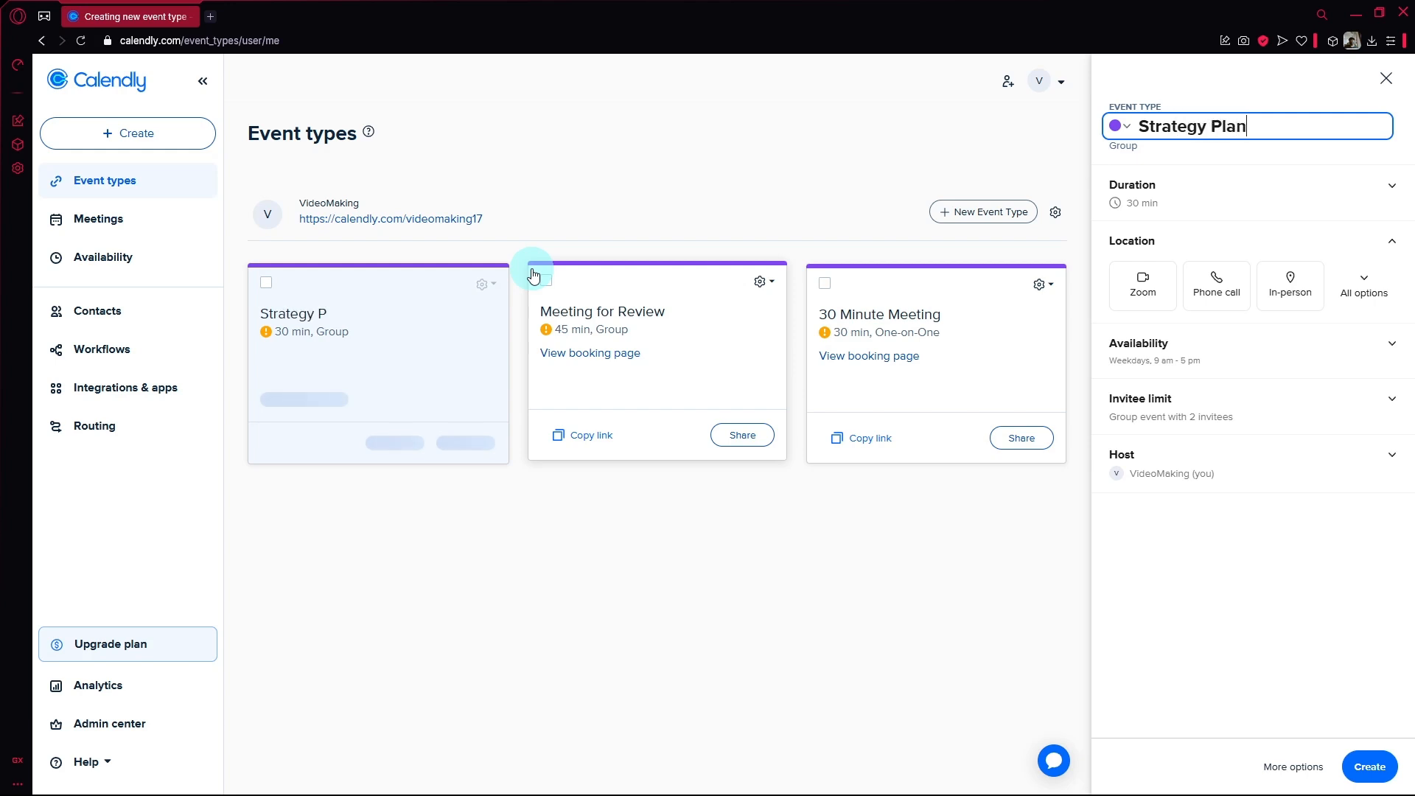
Set the event's duration to a custom length of 25 min.
click(1297, 187)
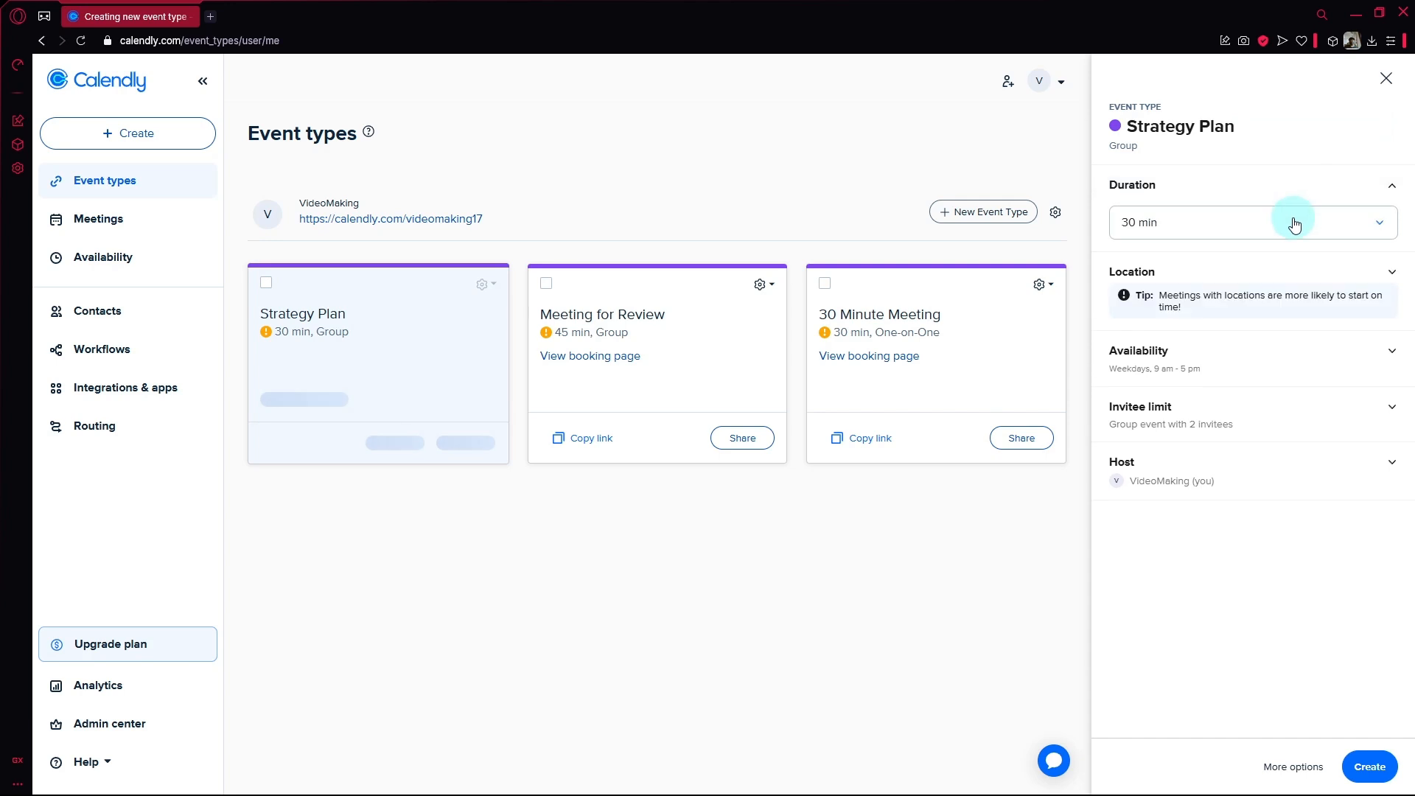
click(1294, 224)
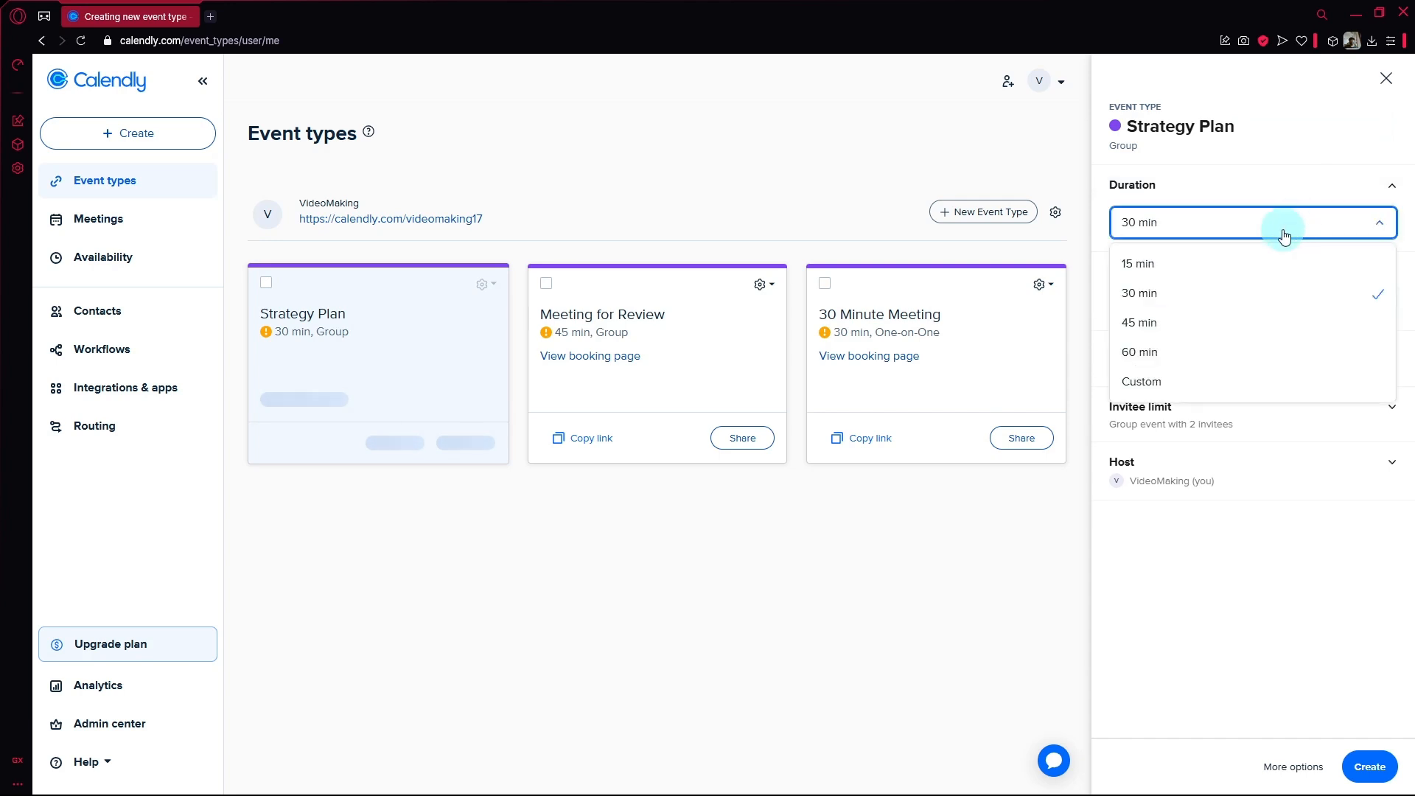
click(1221, 383)
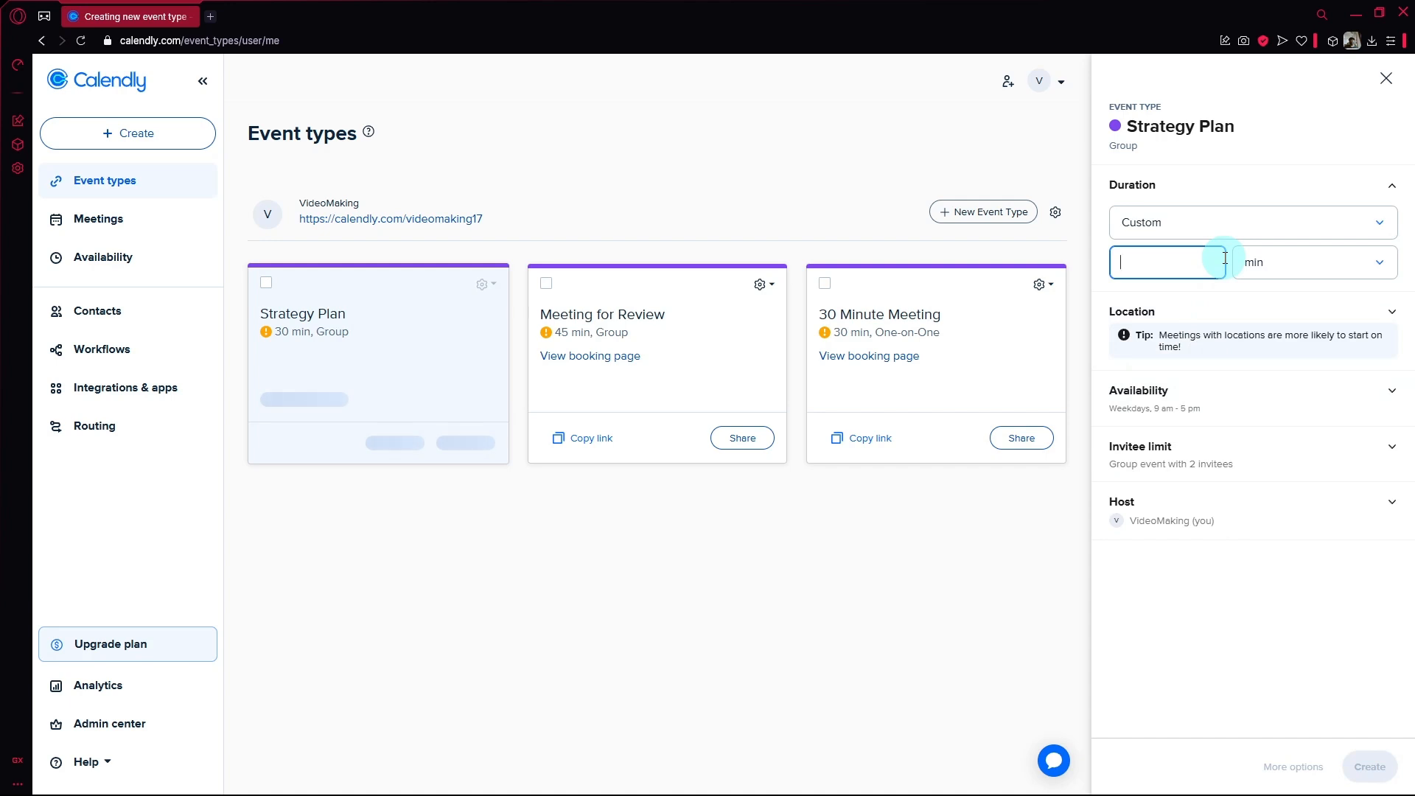
text(25)
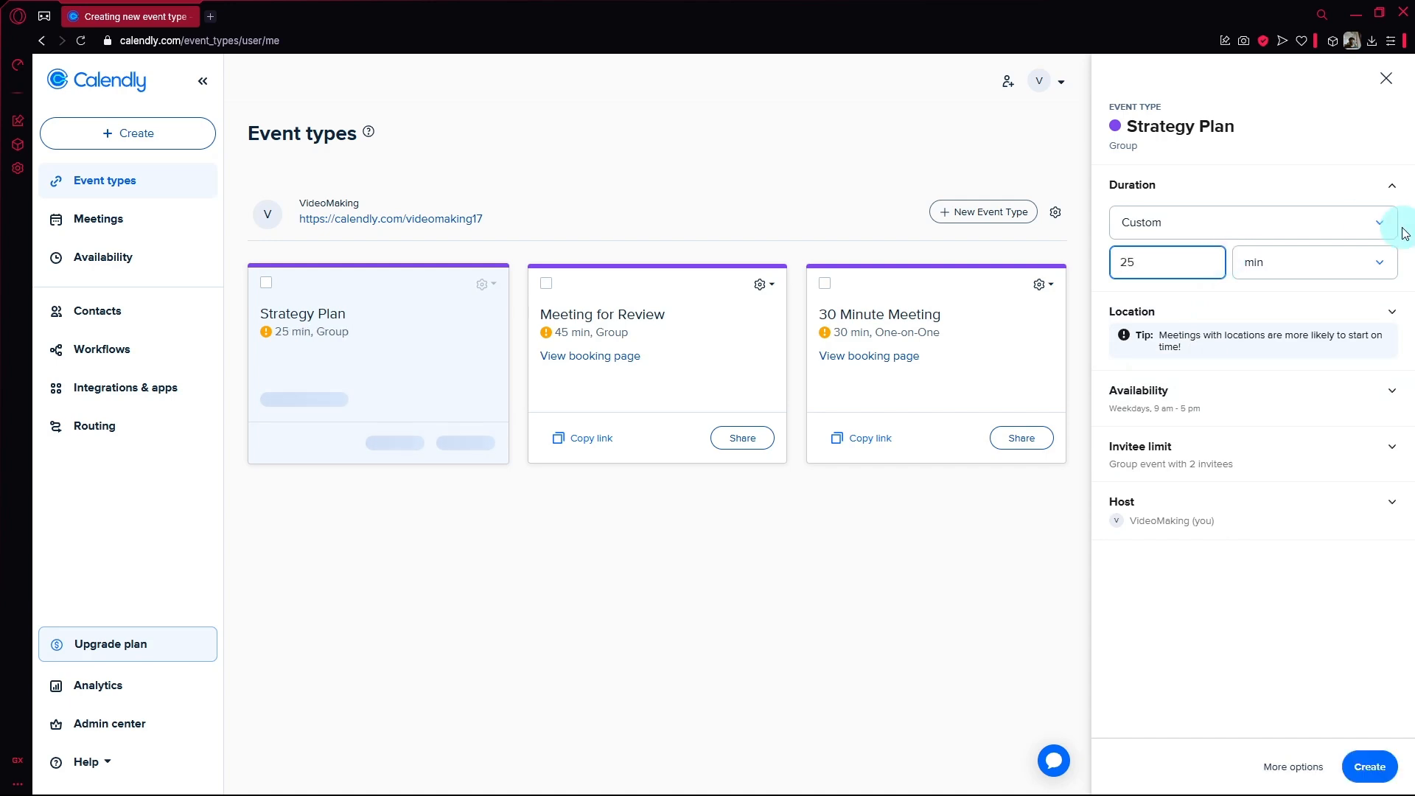
click(1283, 229)
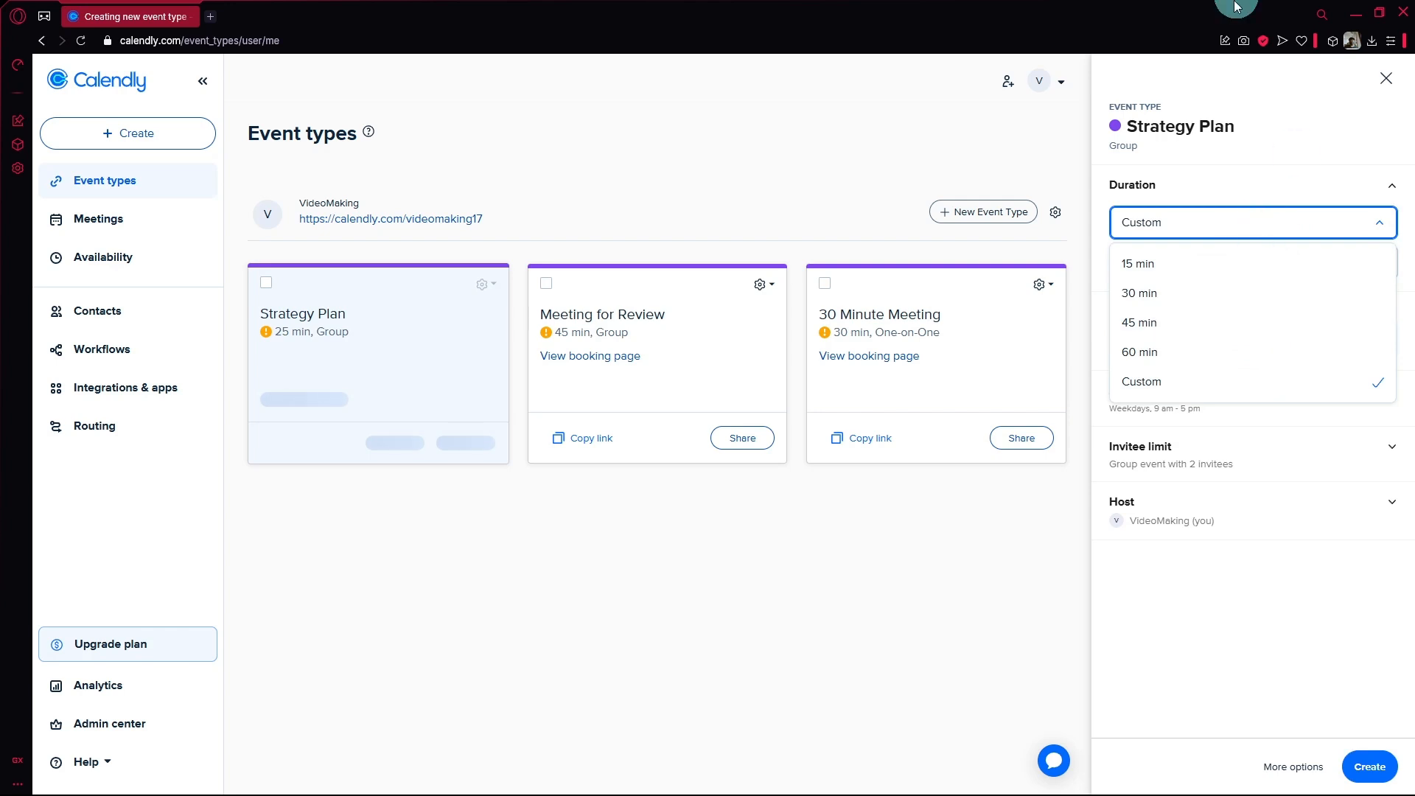
click(1225, 634)
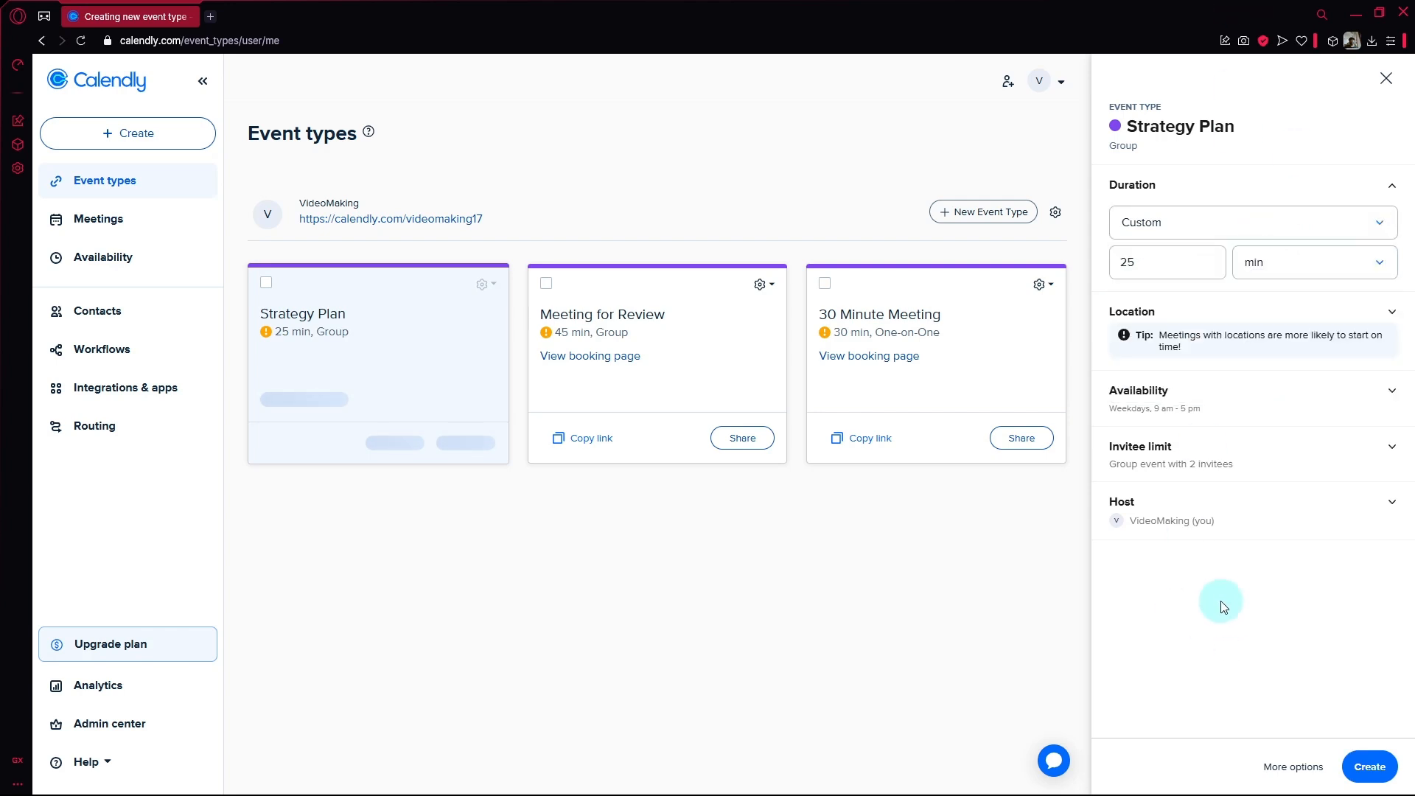
Edit the default working hours in the event's availability so that Tuesday and Thursday are unavailable.
click(1245, 388)
scroll(1266, 382, down, 2)
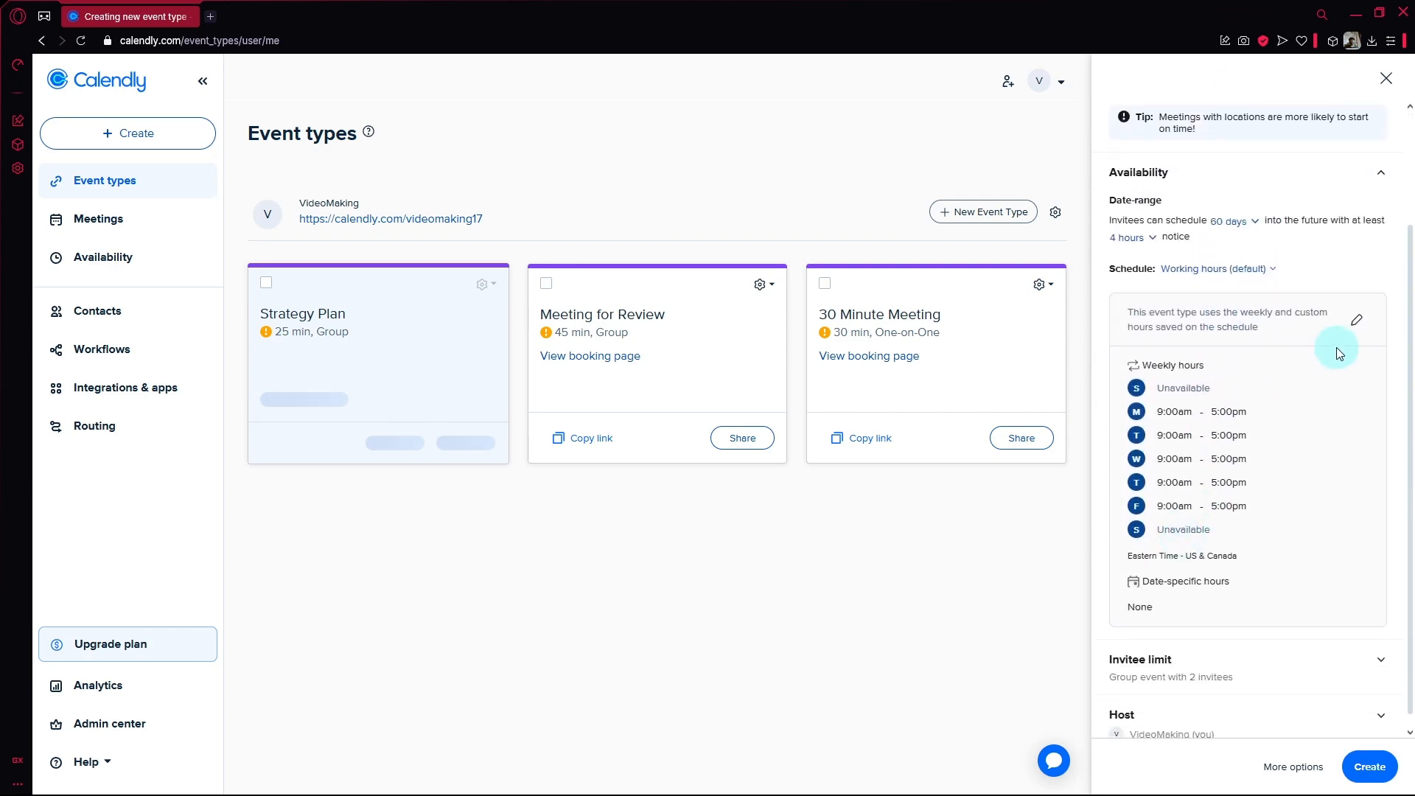
click(1356, 324)
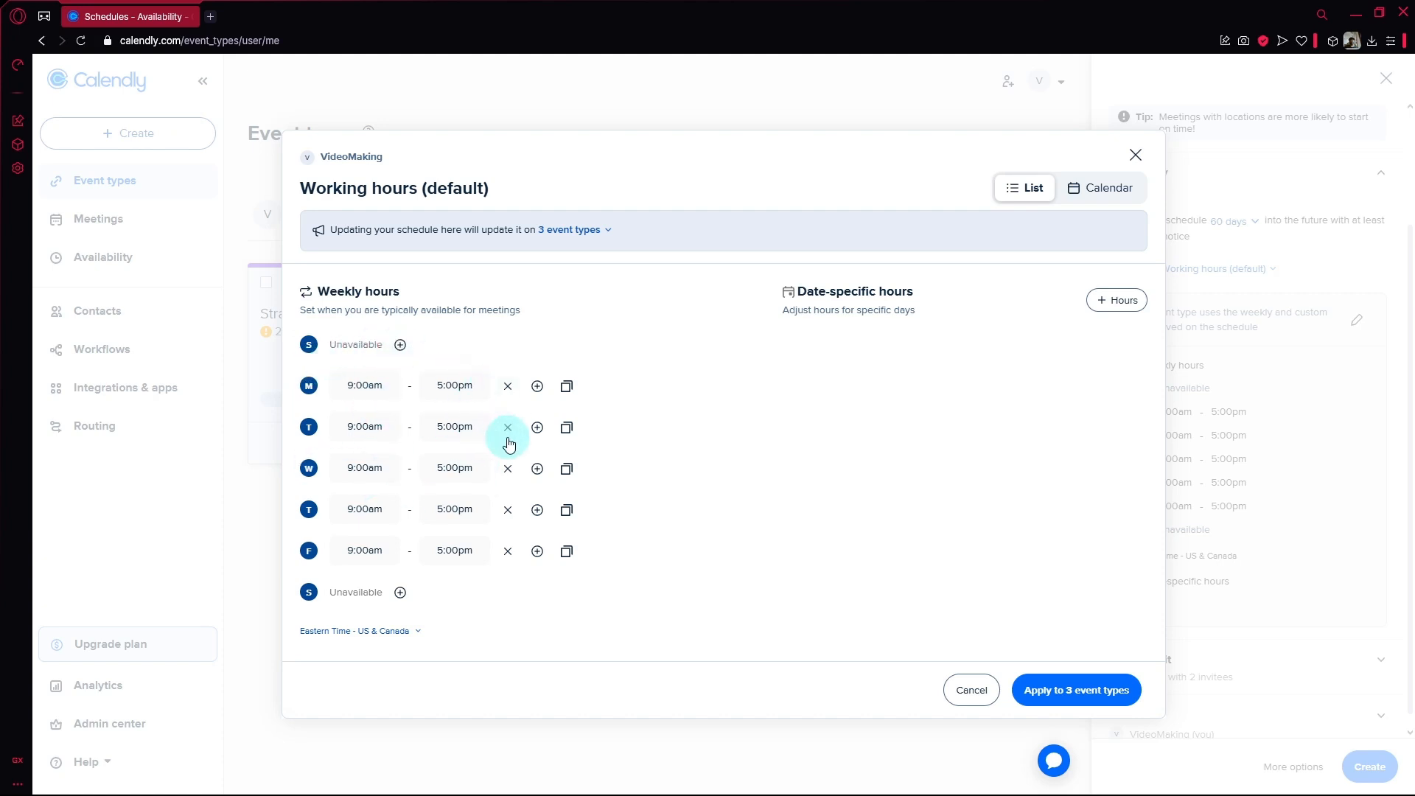
click(507, 509)
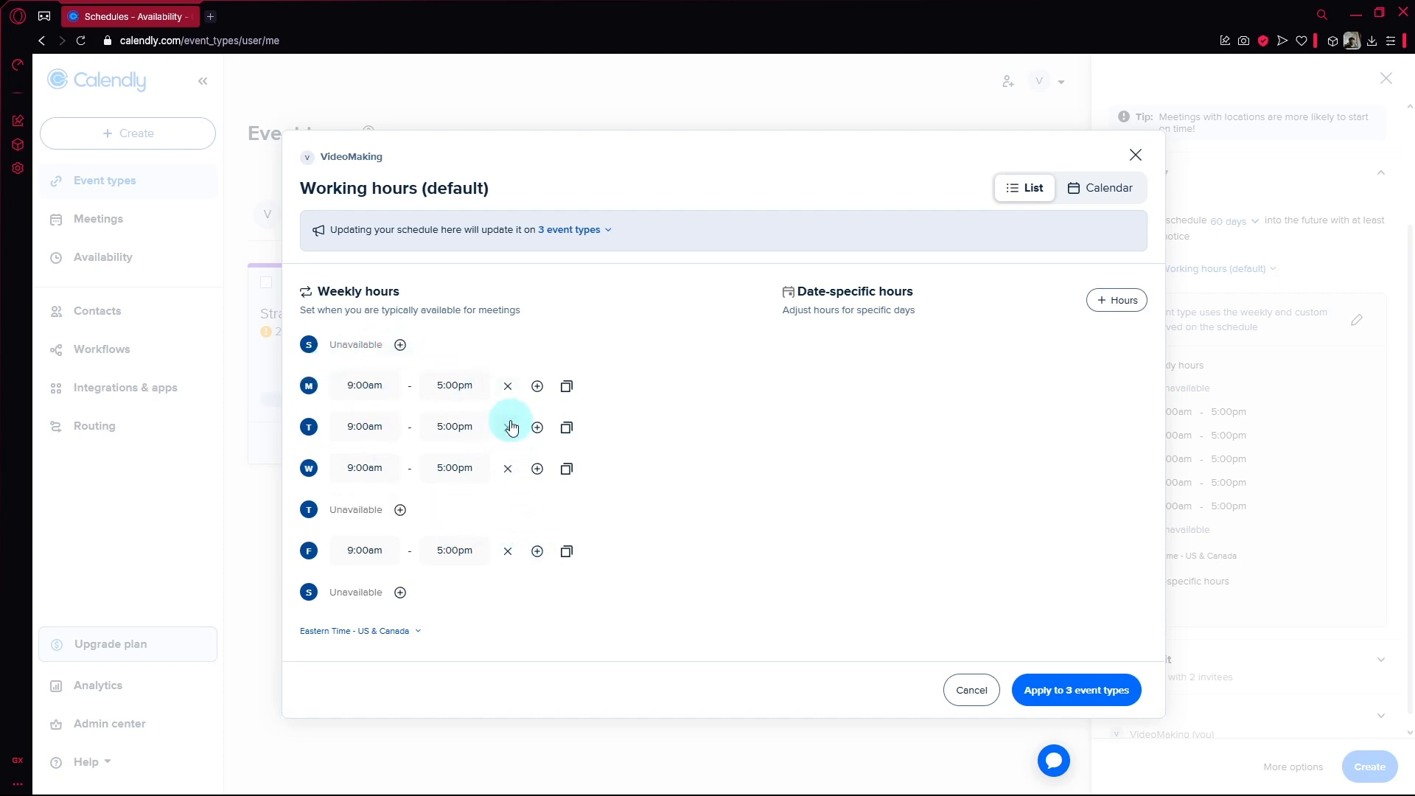
click(507, 426)
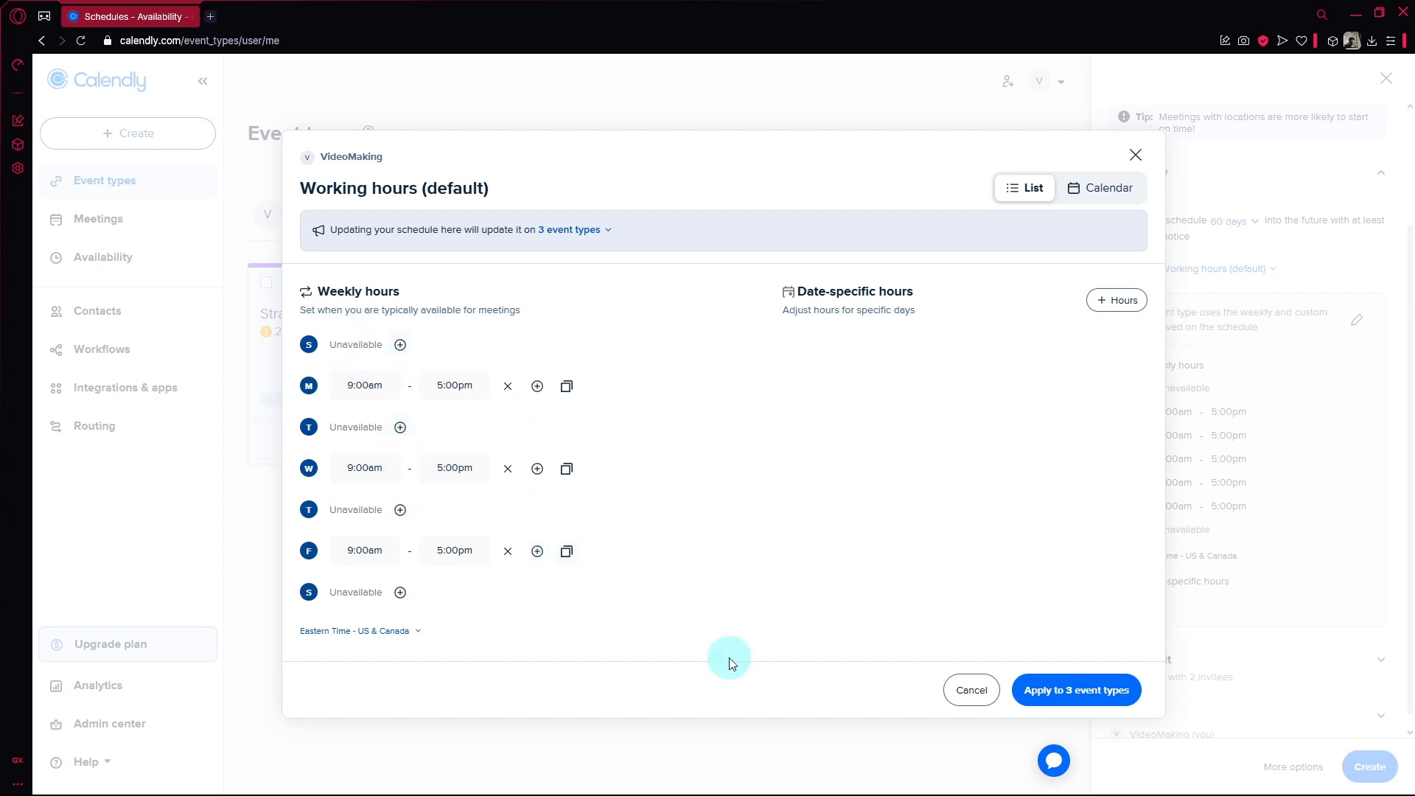
click(1119, 315)
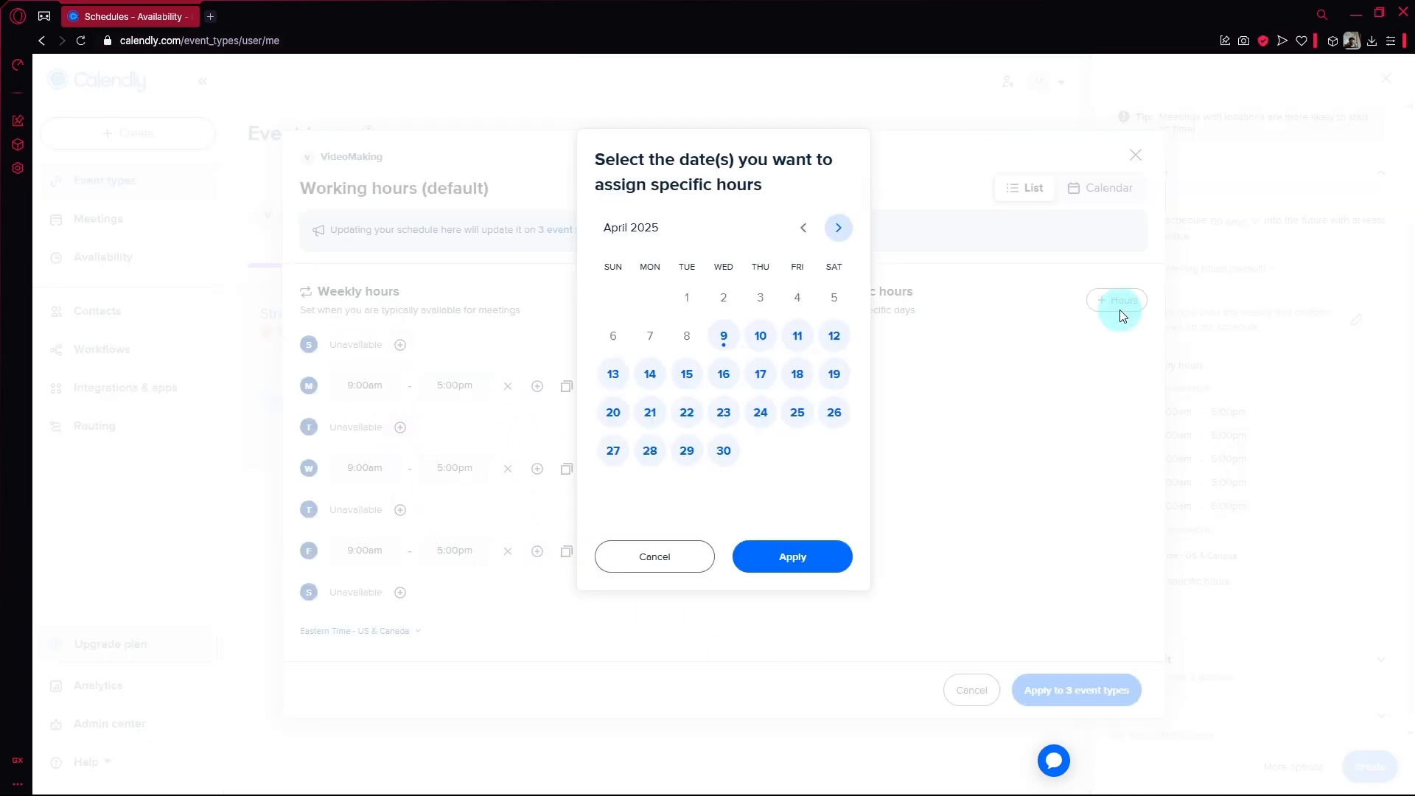
click(728, 340)
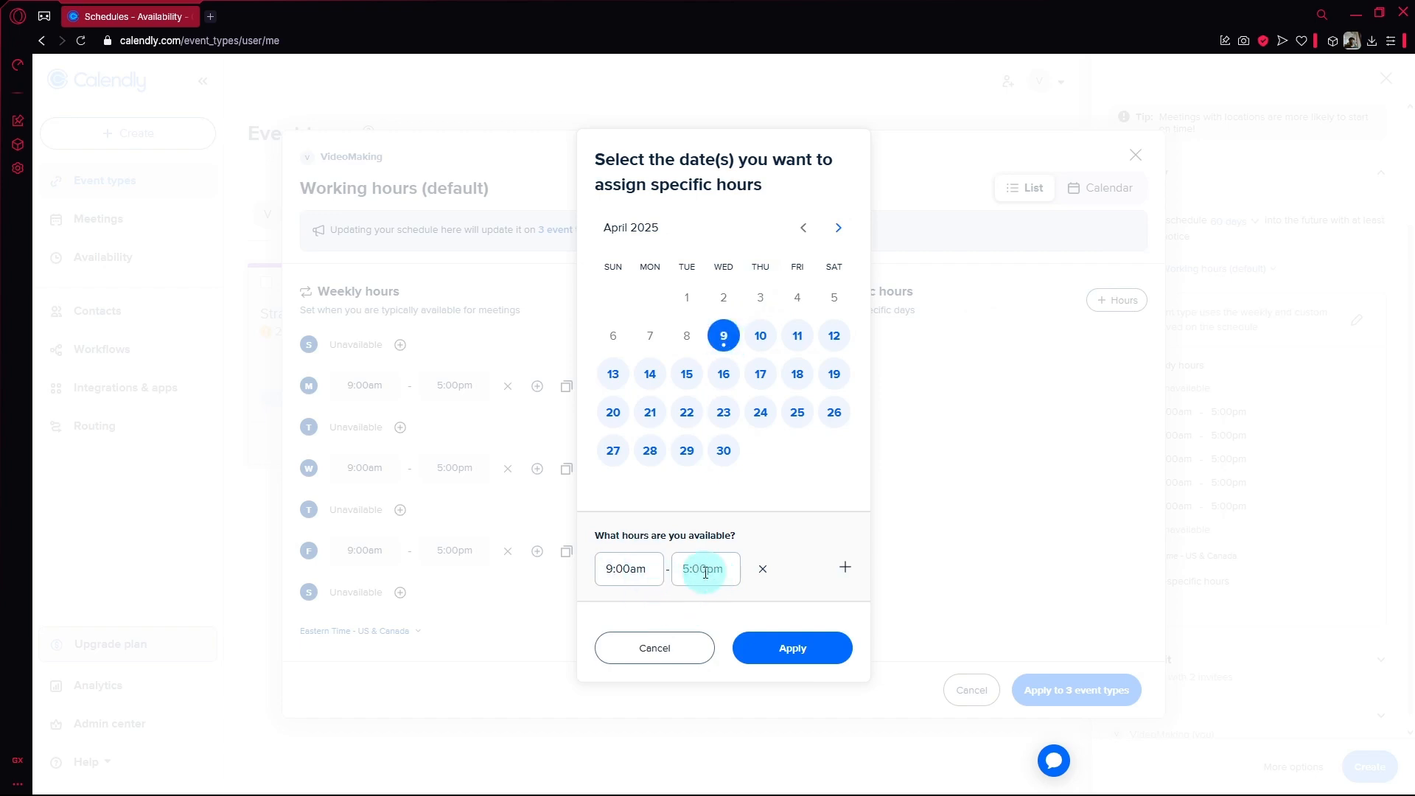
click(684, 648)
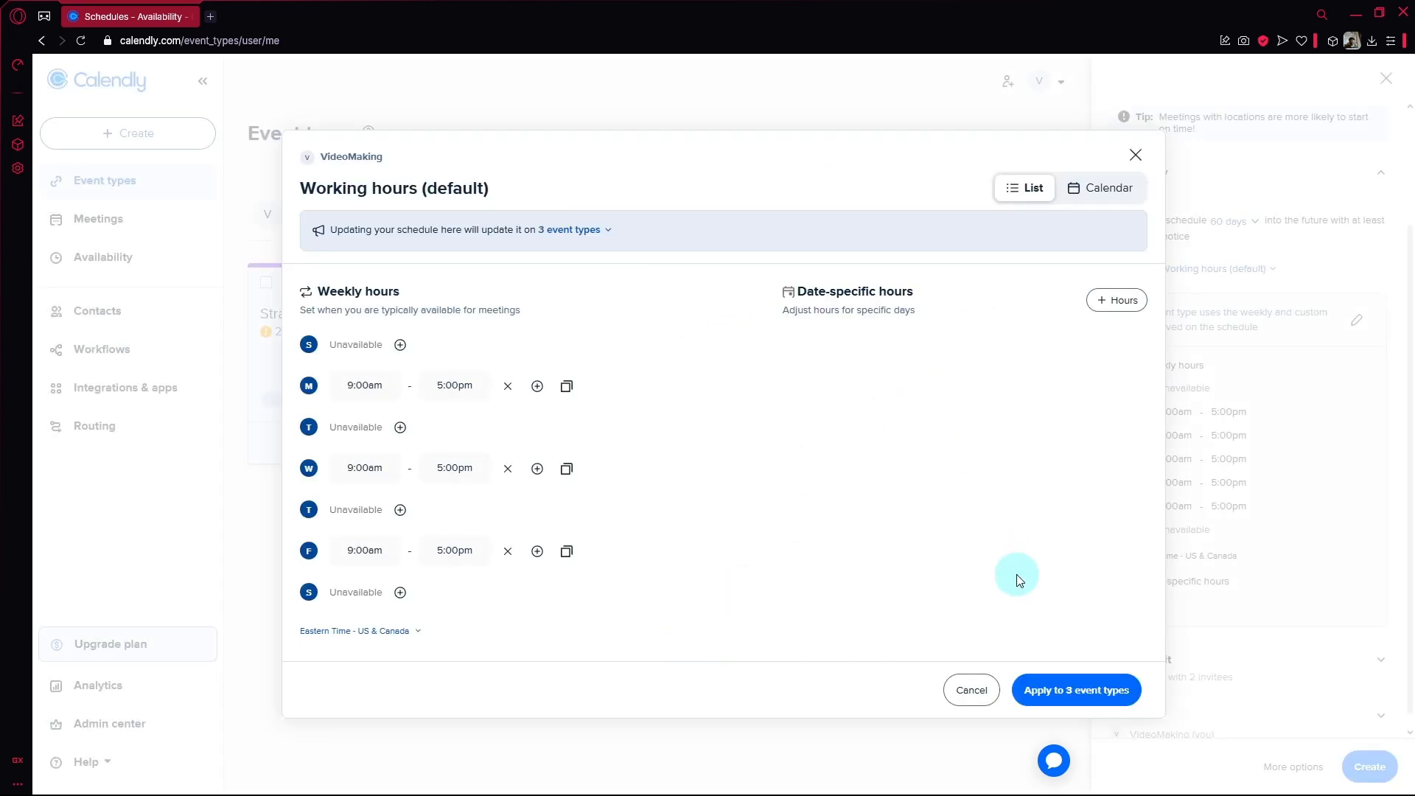
Apply the edited working hours to all 3 event types and bring up the additional options of Strategy Plan.
click(1061, 703)
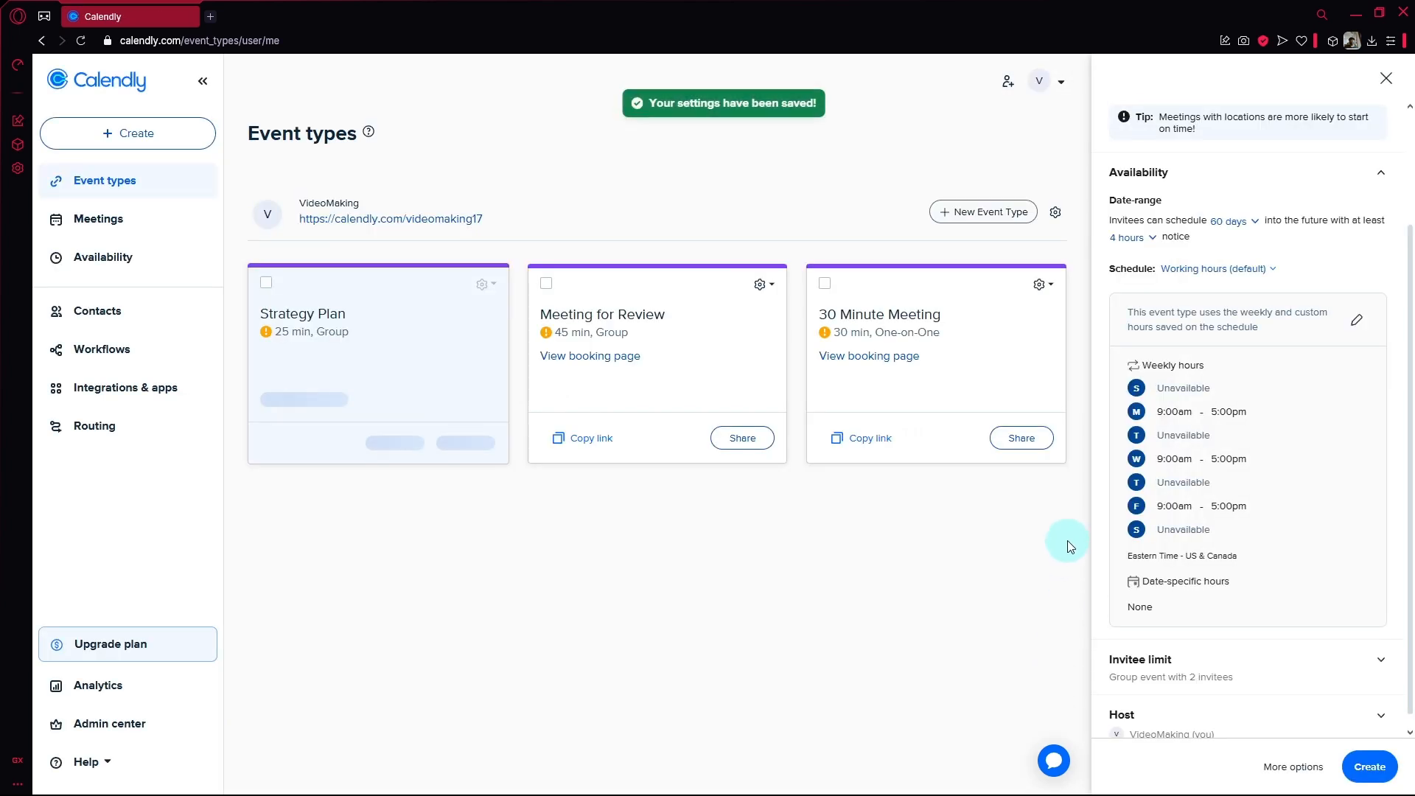
scroll(1265, 451, down, 1)
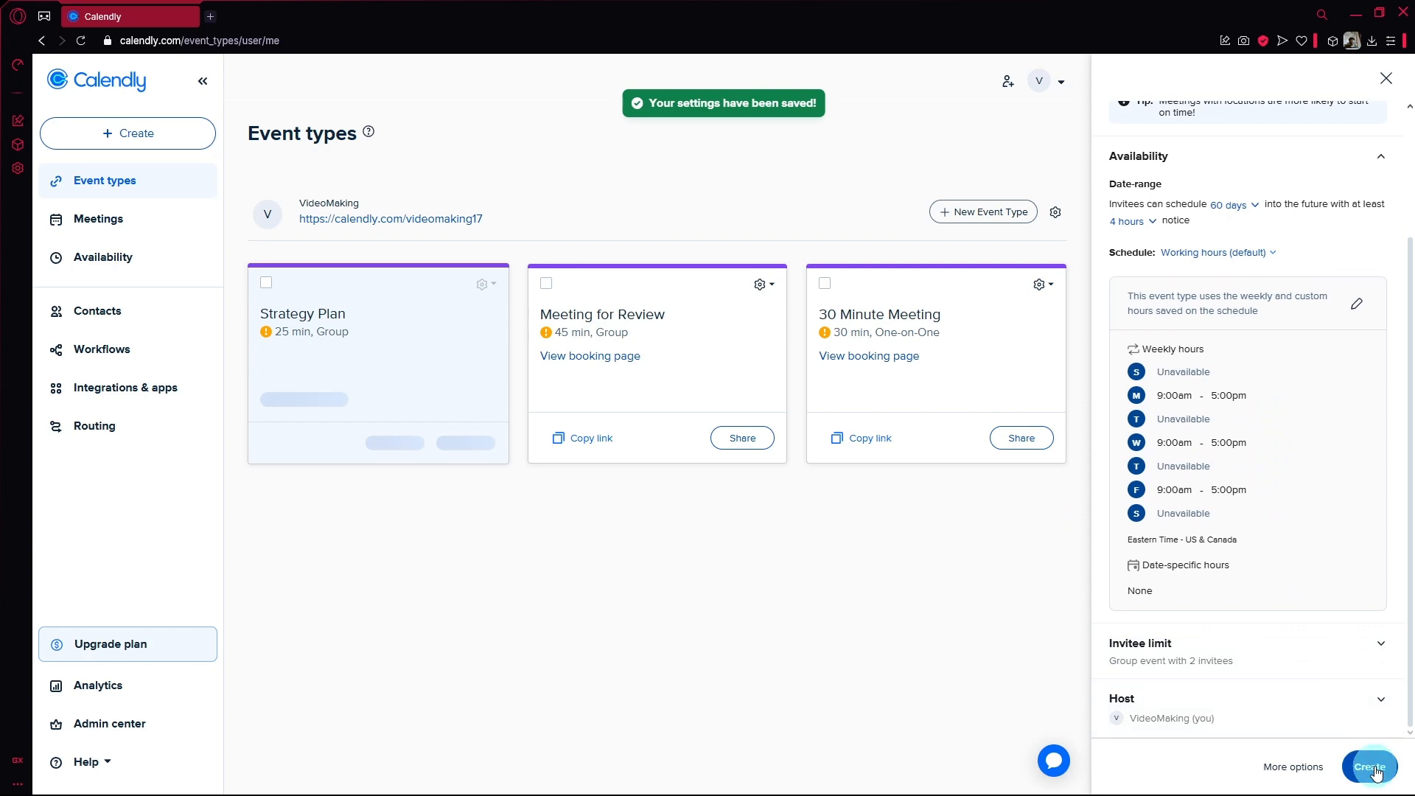
click(1294, 767)
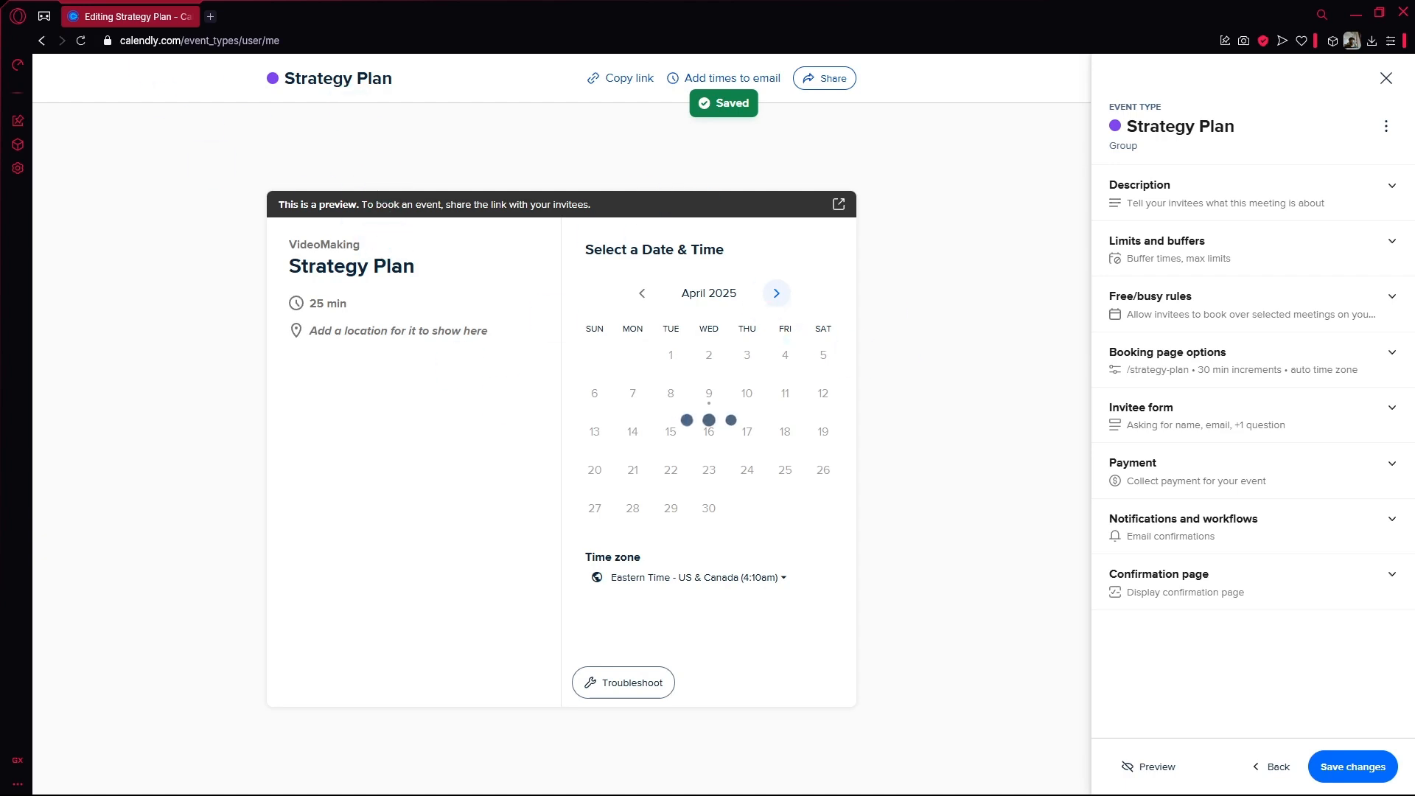
Enter the event description "This is to strategize our plan for out event".
click(1221, 196)
click(1198, 280)
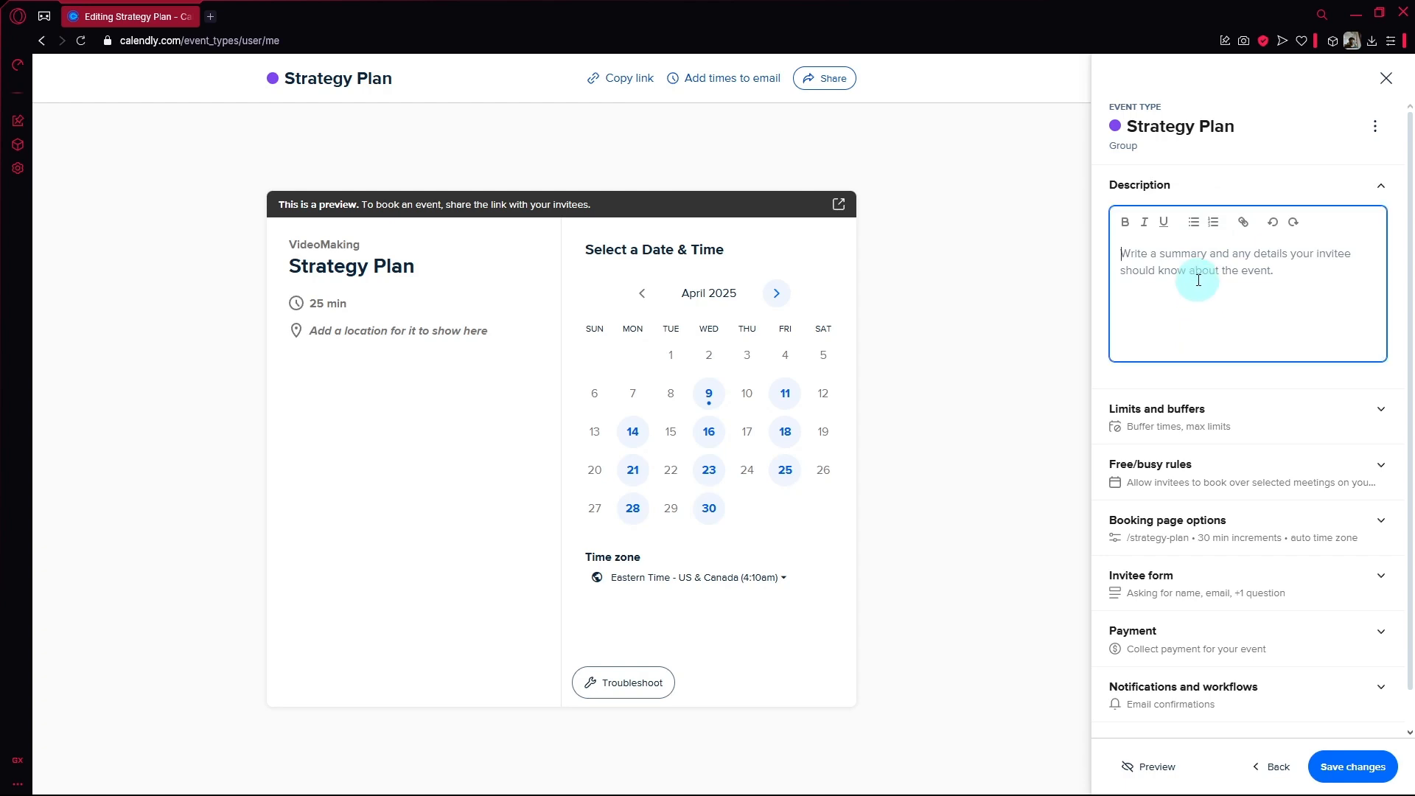
text(This is to)
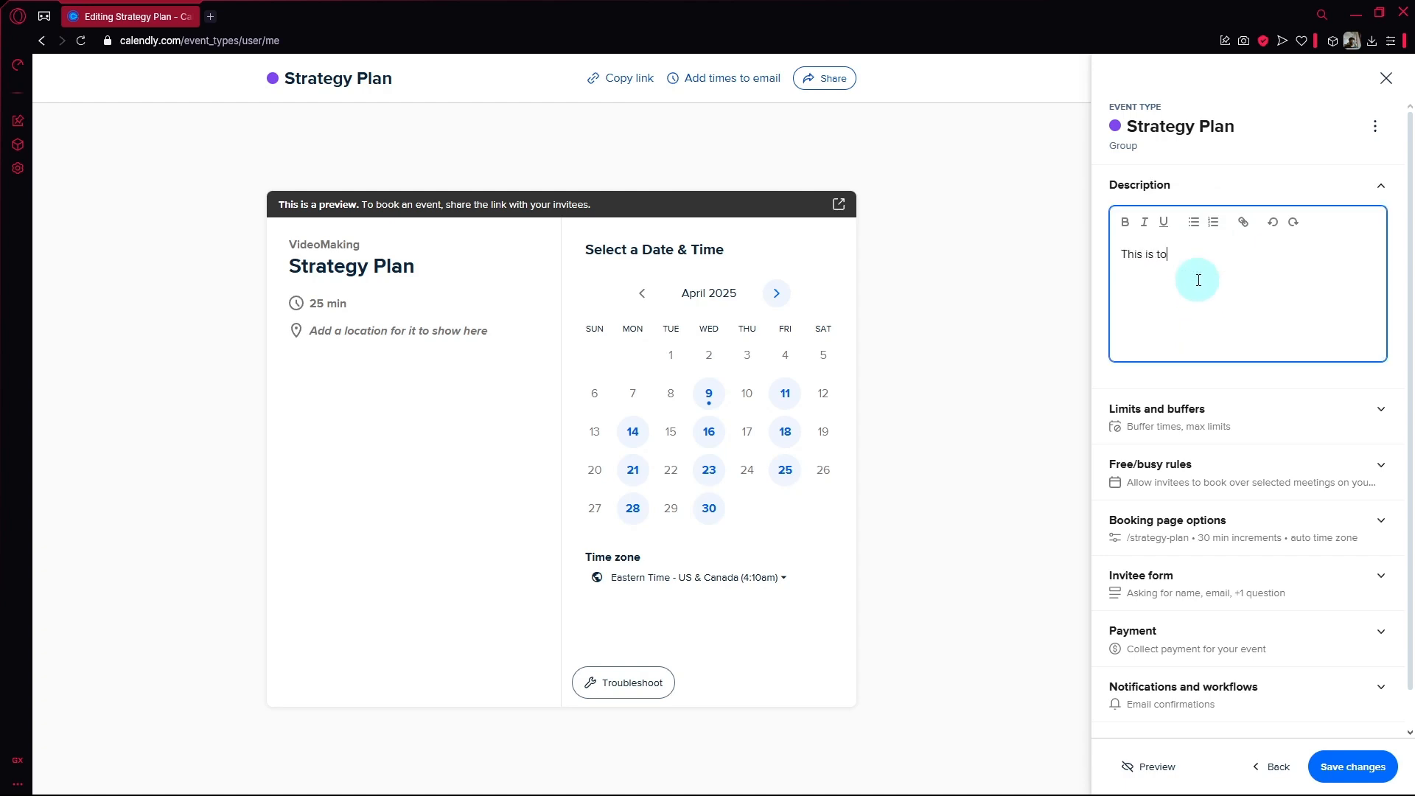
text( s)
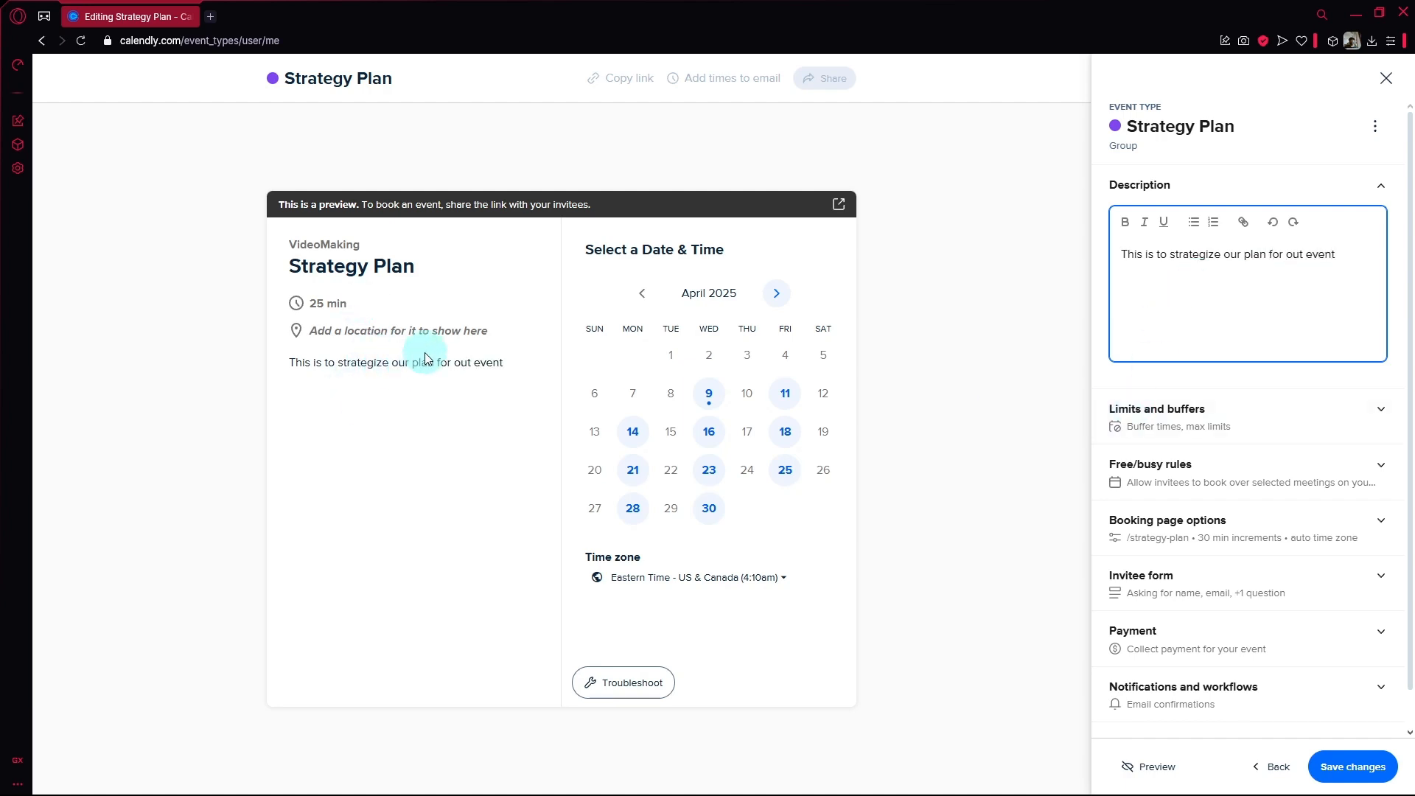
Review the limits and buffers, invitee form and confirmation page settings, and save the changes to return to the main event settings.
click(1313, 415)
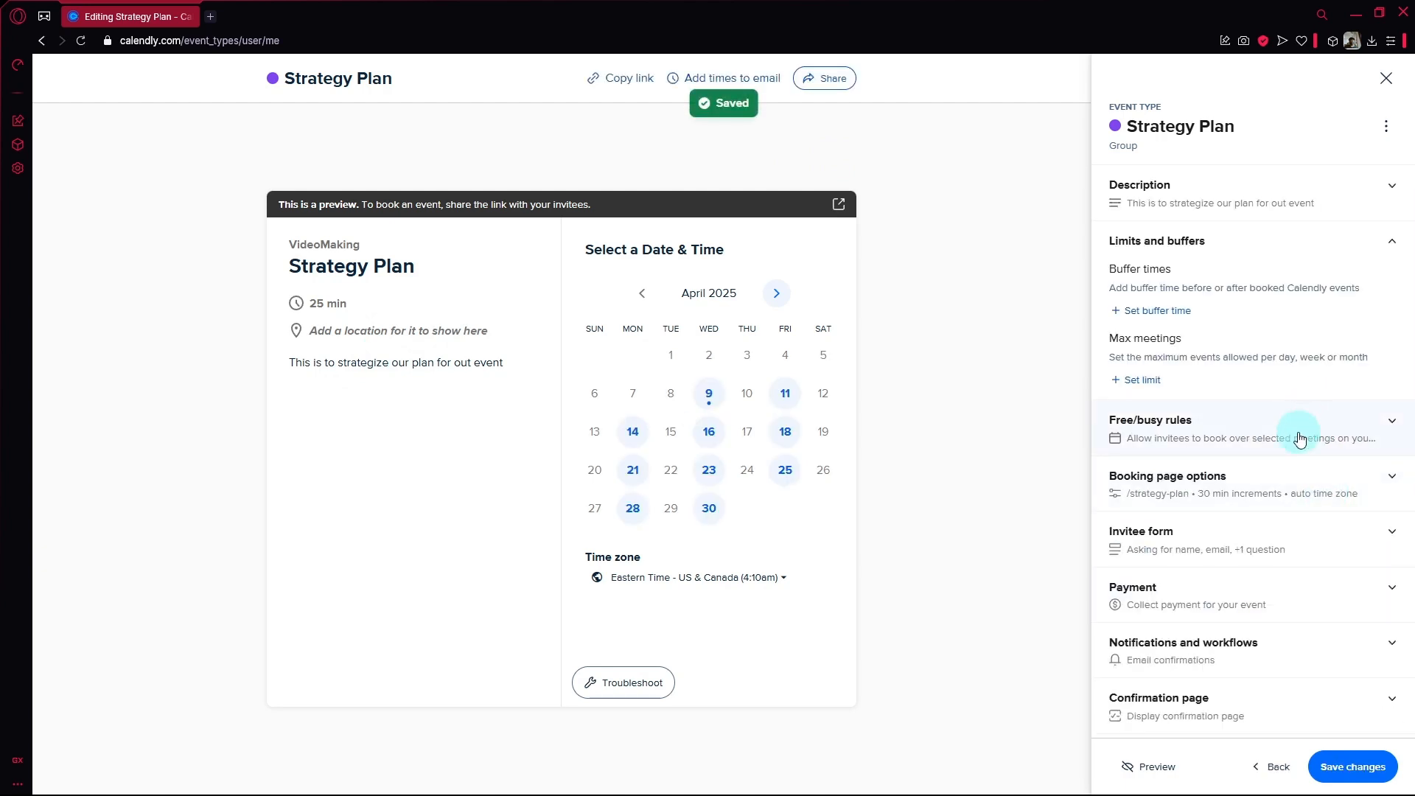
click(1277, 551)
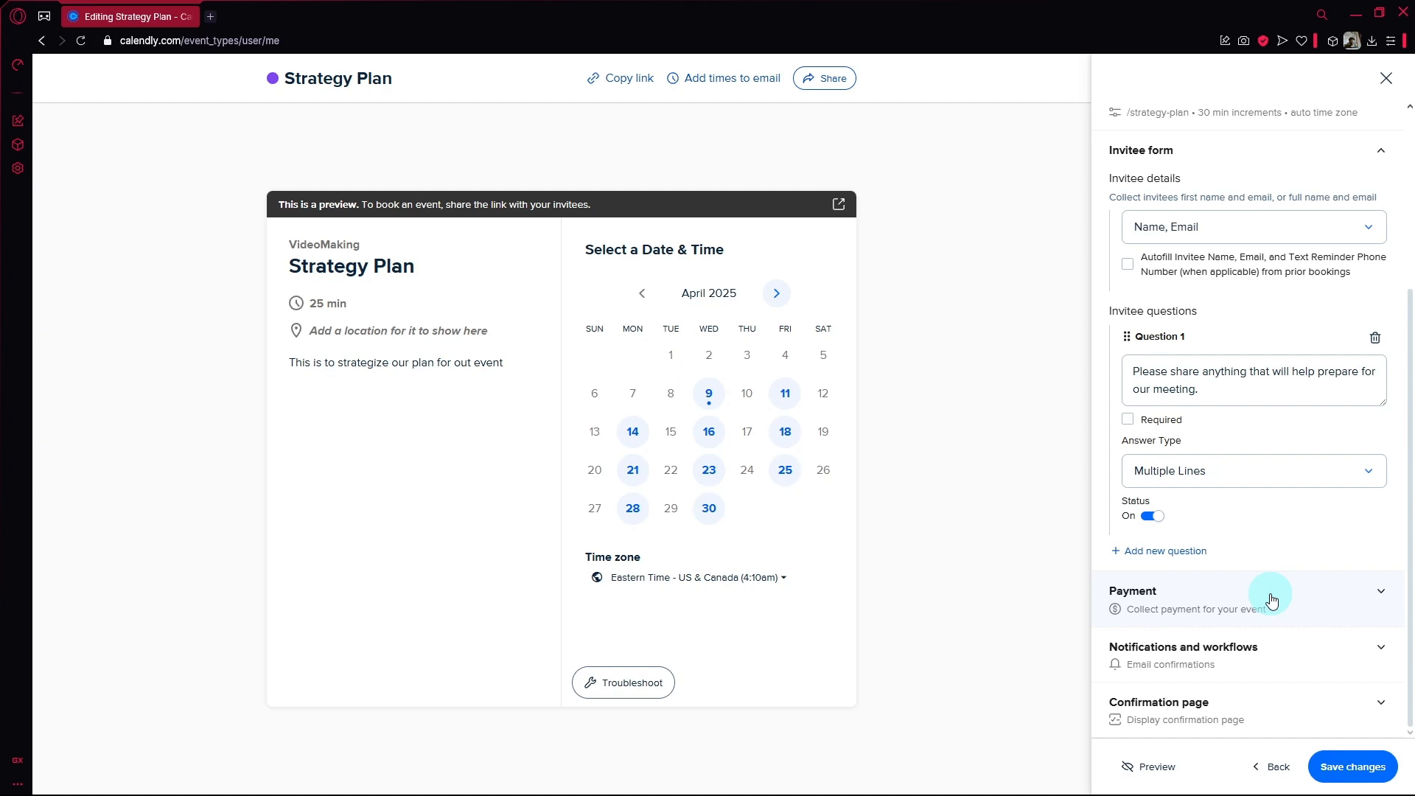
click(1305, 713)
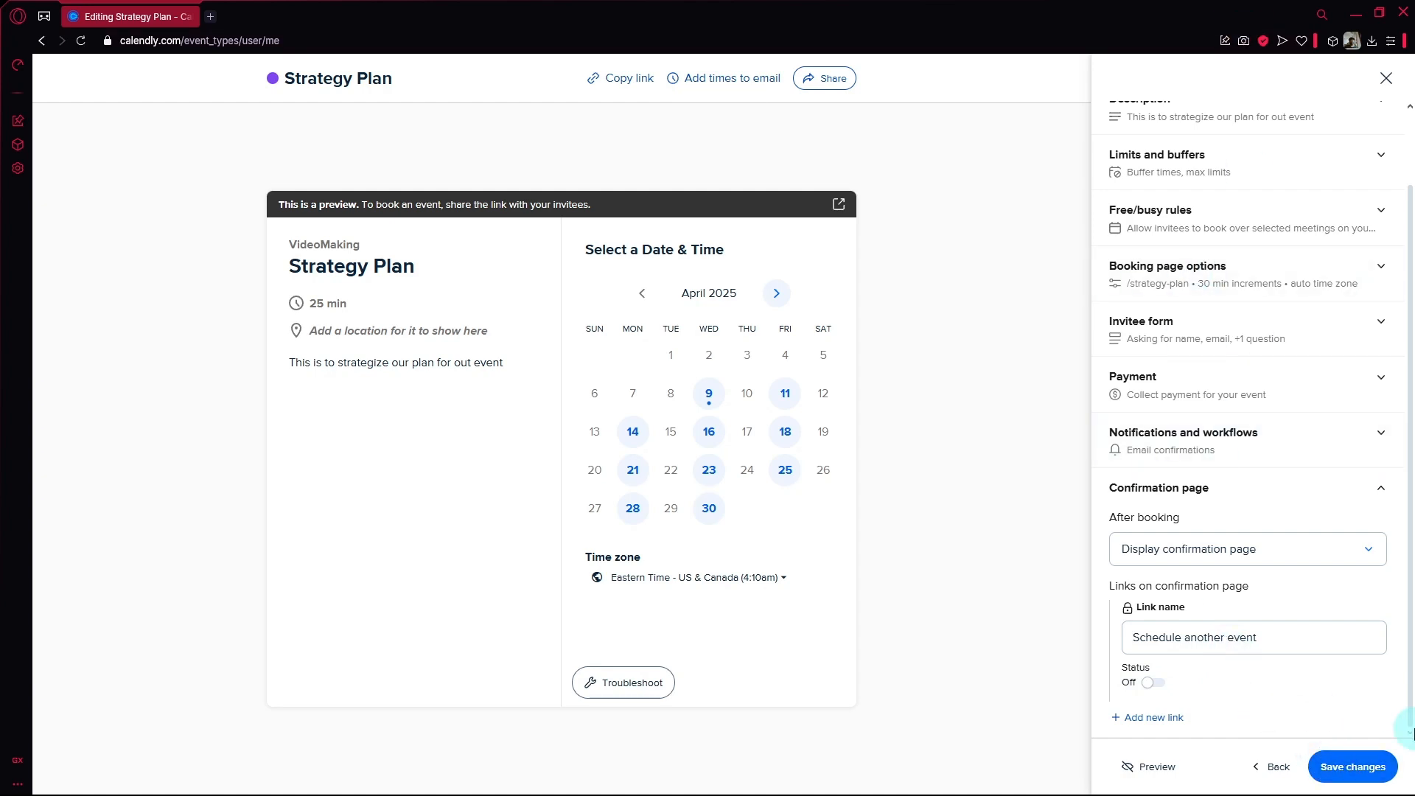
click(1336, 780)
click(1268, 766)
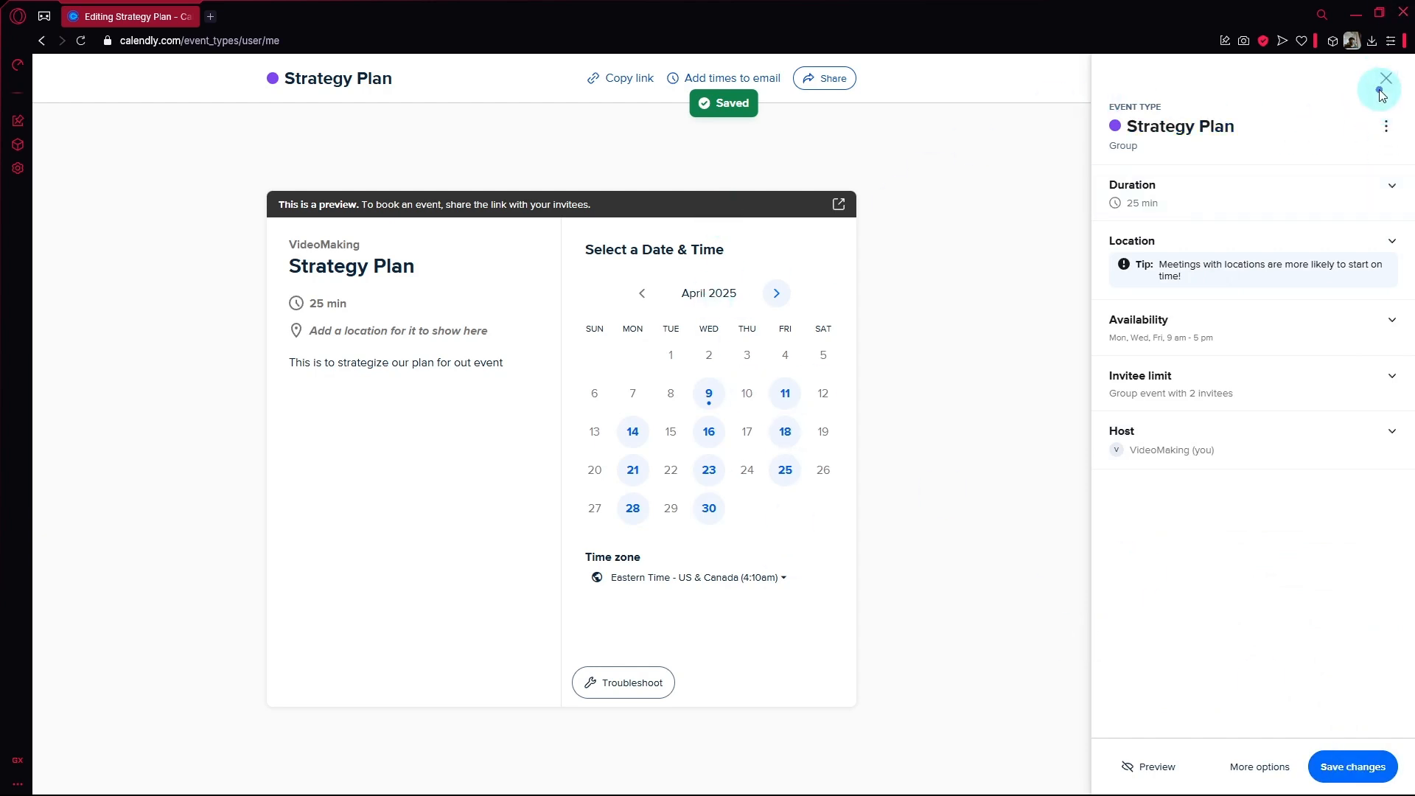
Copy the Strategy Plan booking link and open it in a new browser tab.
click(619, 77)
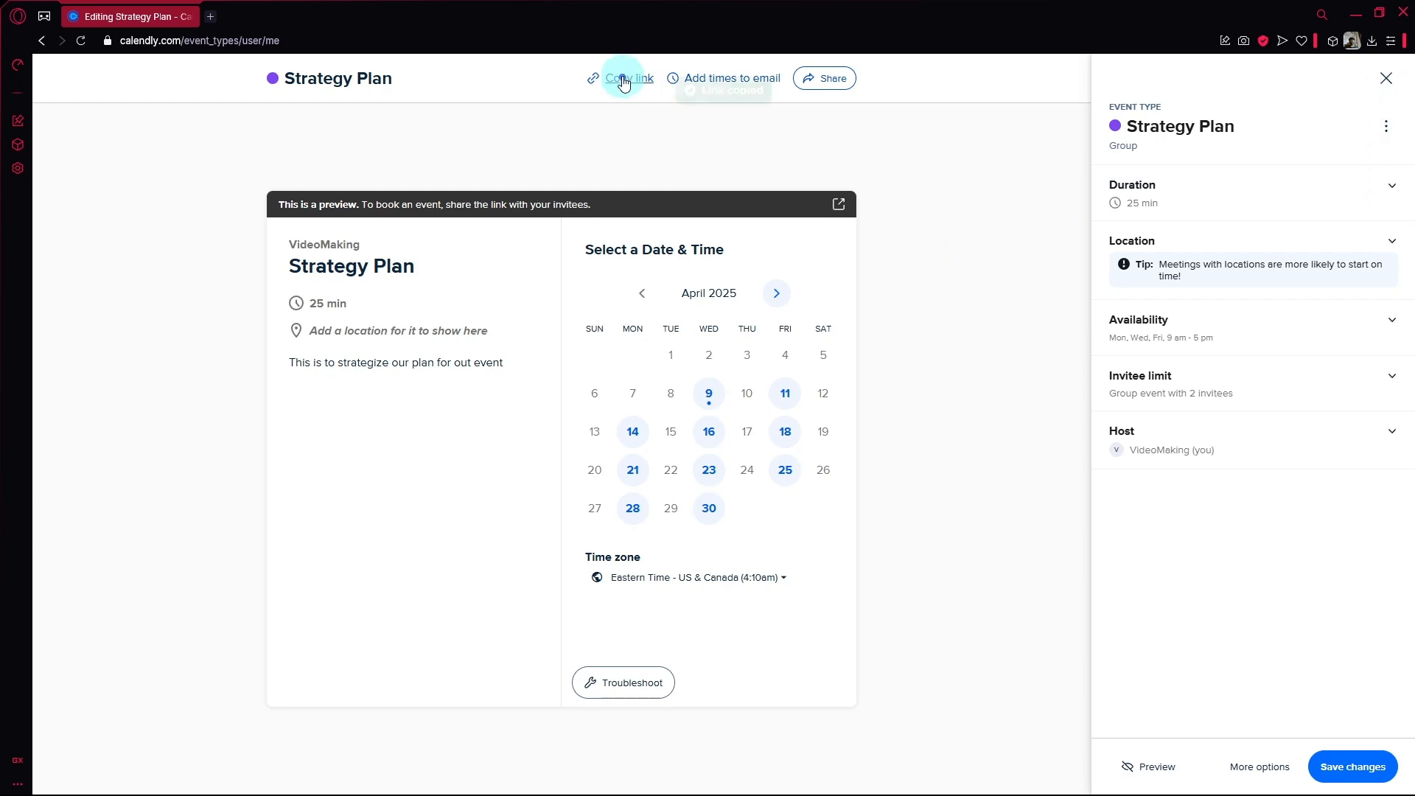
click(215, 22)
text(https://calendly.com/videomaking17/strategy-plan)
key(Return)
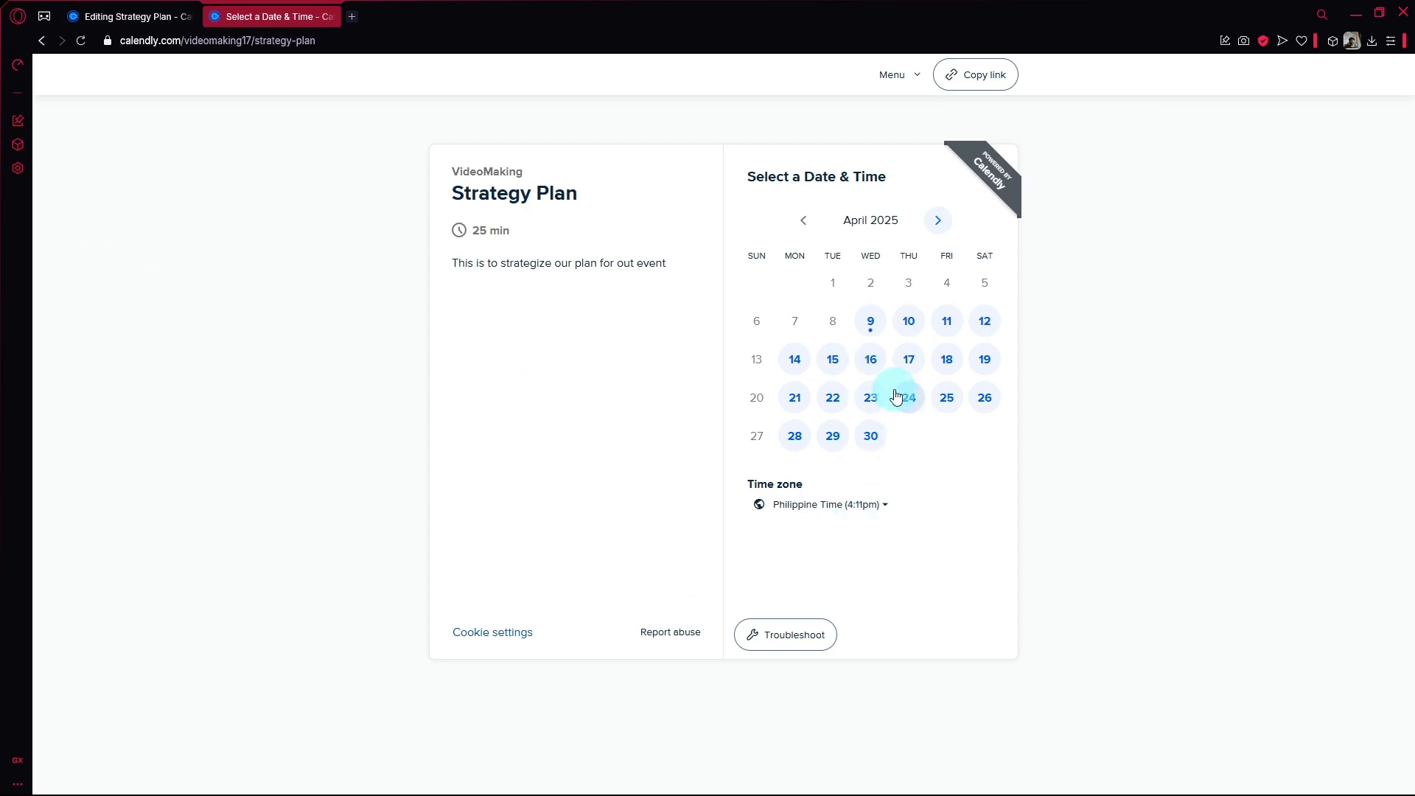
Choose the 9:00pm slot on Wednesday, April 16, 2025 for the Strategy Plan booking and proceed to the details form.
click(871, 358)
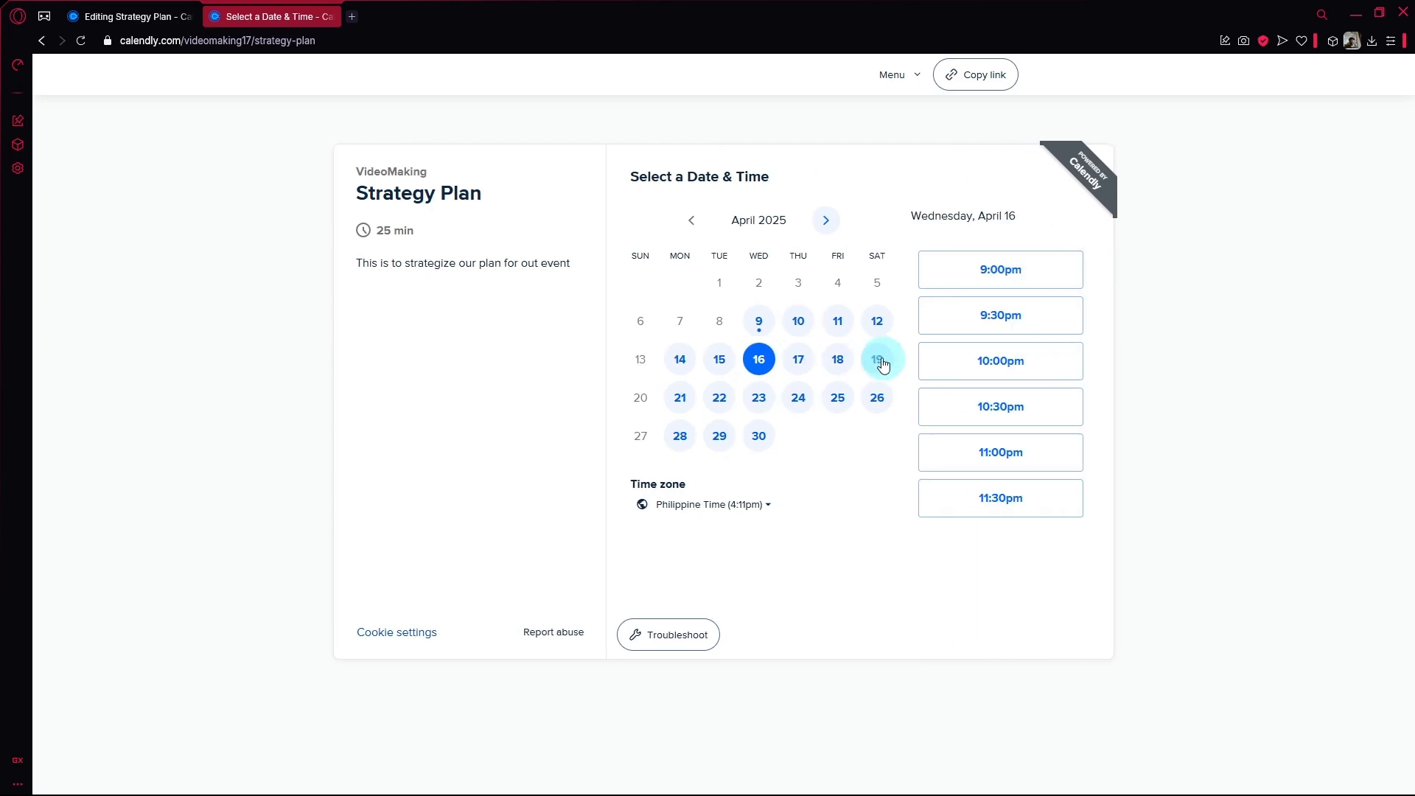
click(1030, 274)
click(1030, 283)
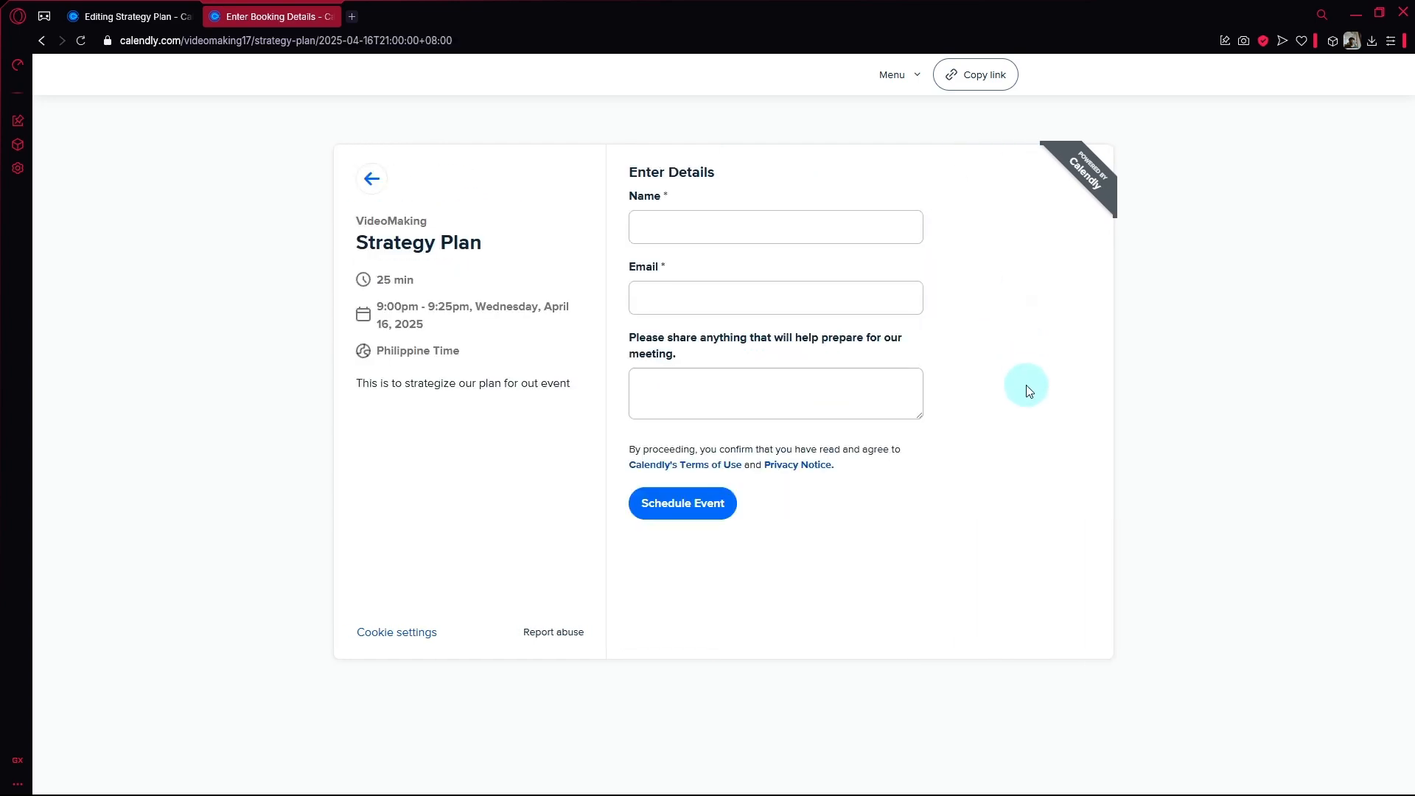
Fill in the invitee's name from the autofill suggestion and try to schedule the event.
click(729, 224)
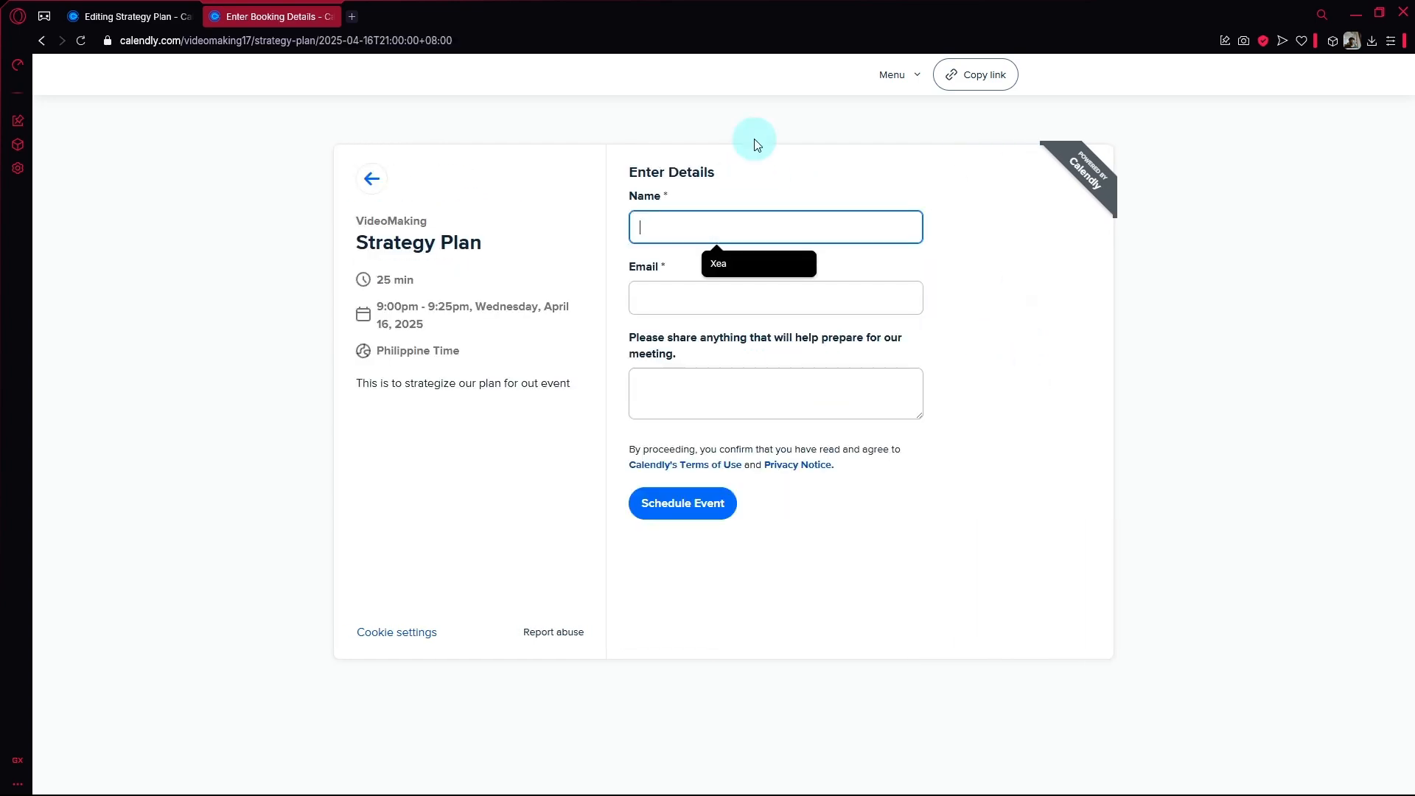
click(749, 263)
click(726, 523)
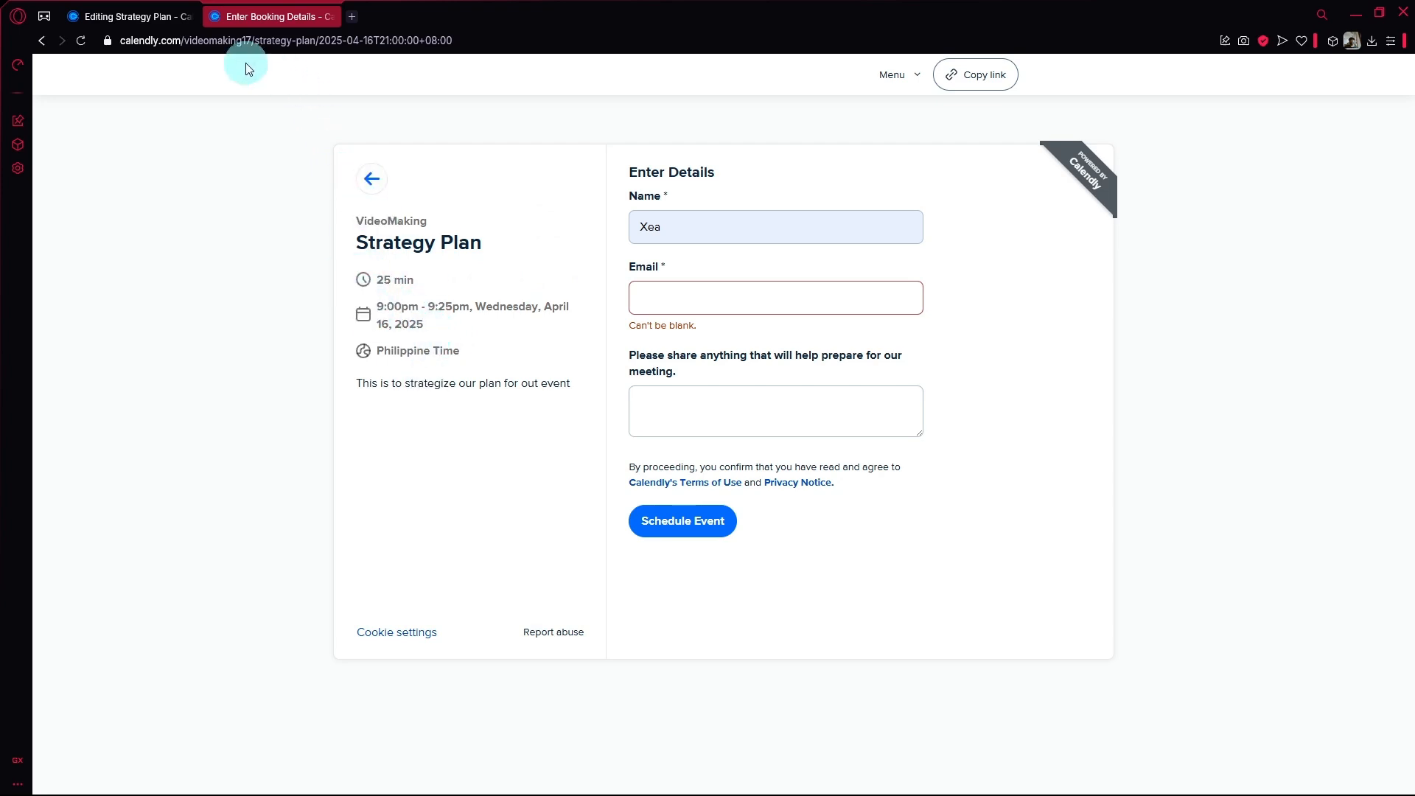
Return to the Strategy Plan editor and review its sharing options: share a link, add times to email, and add to website.
click(156, 22)
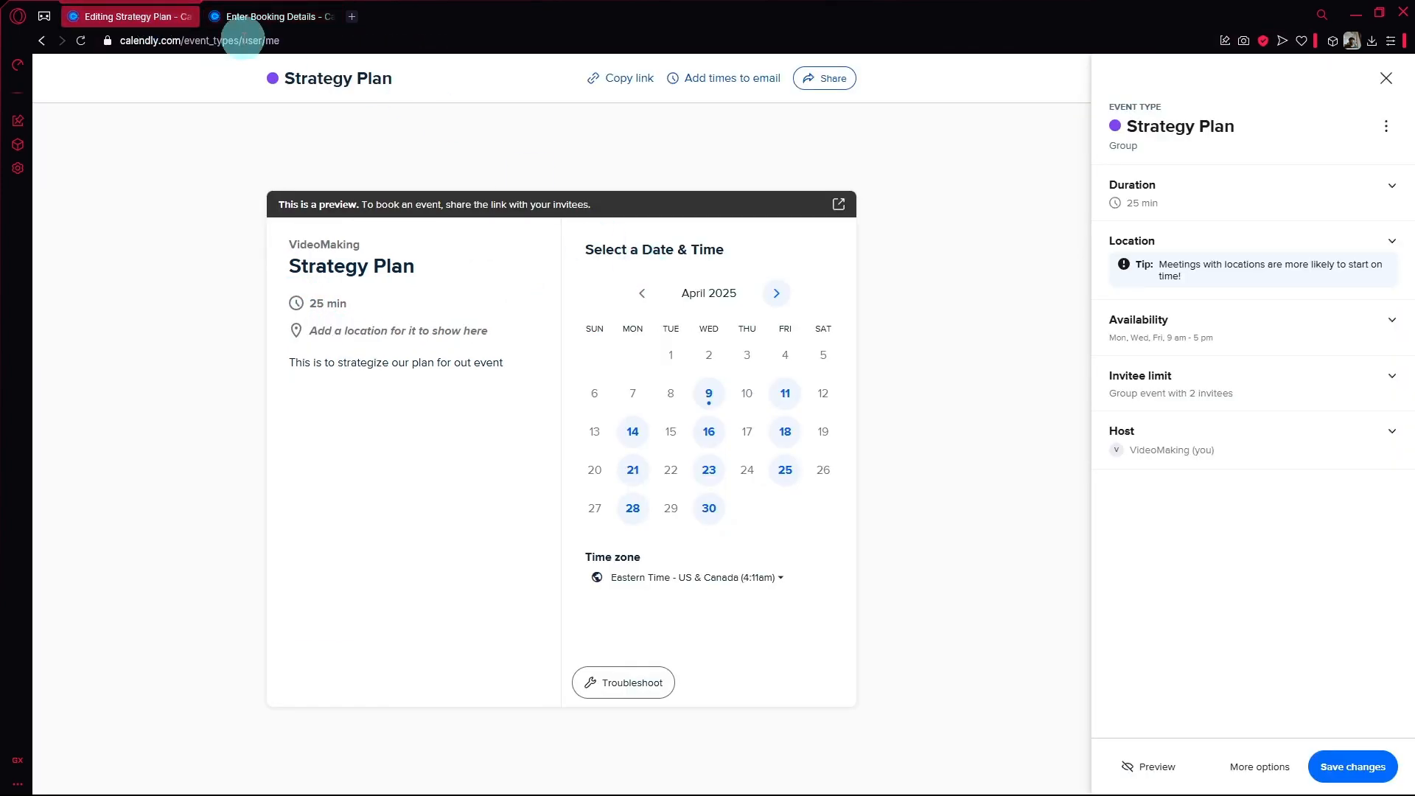
click(228, 18)
click(110, 17)
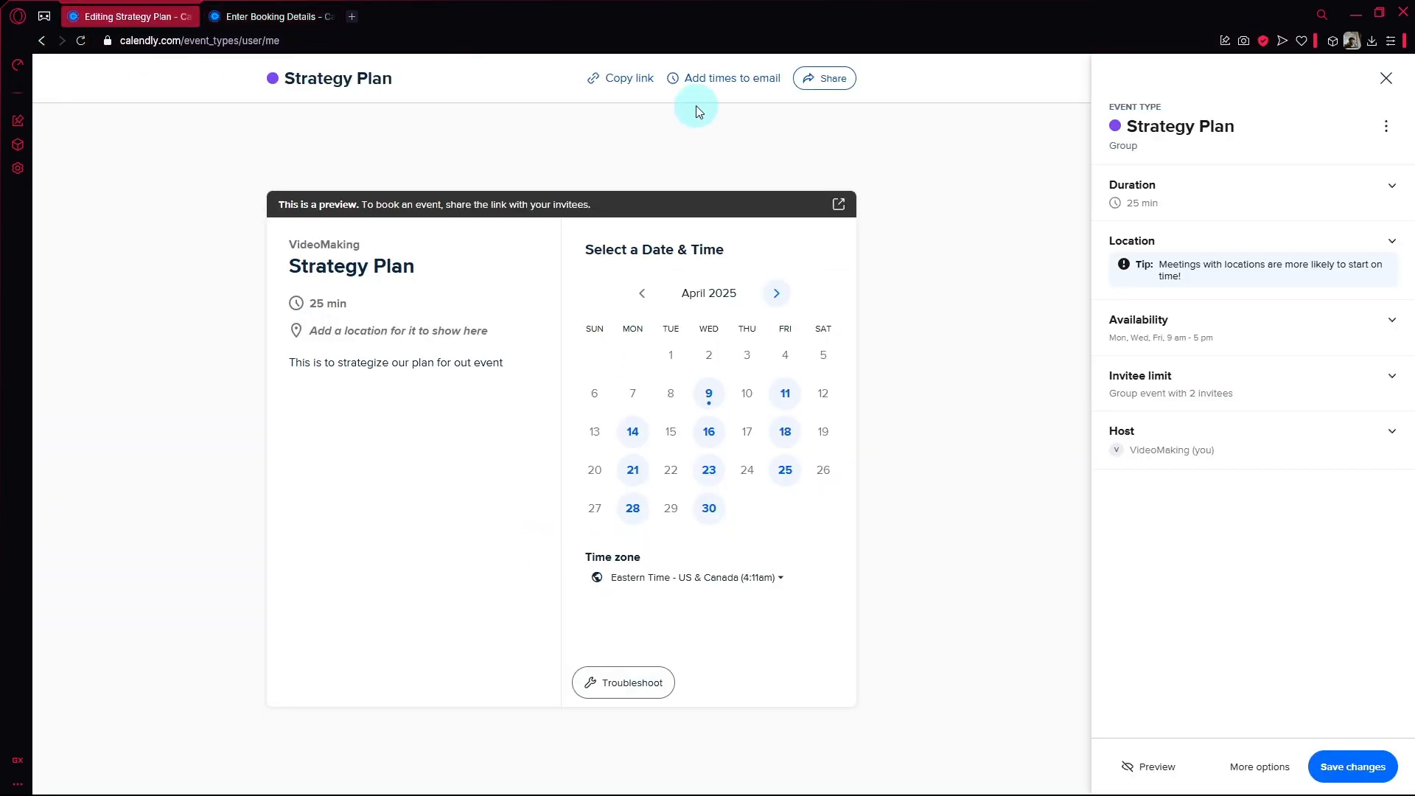
click(851, 77)
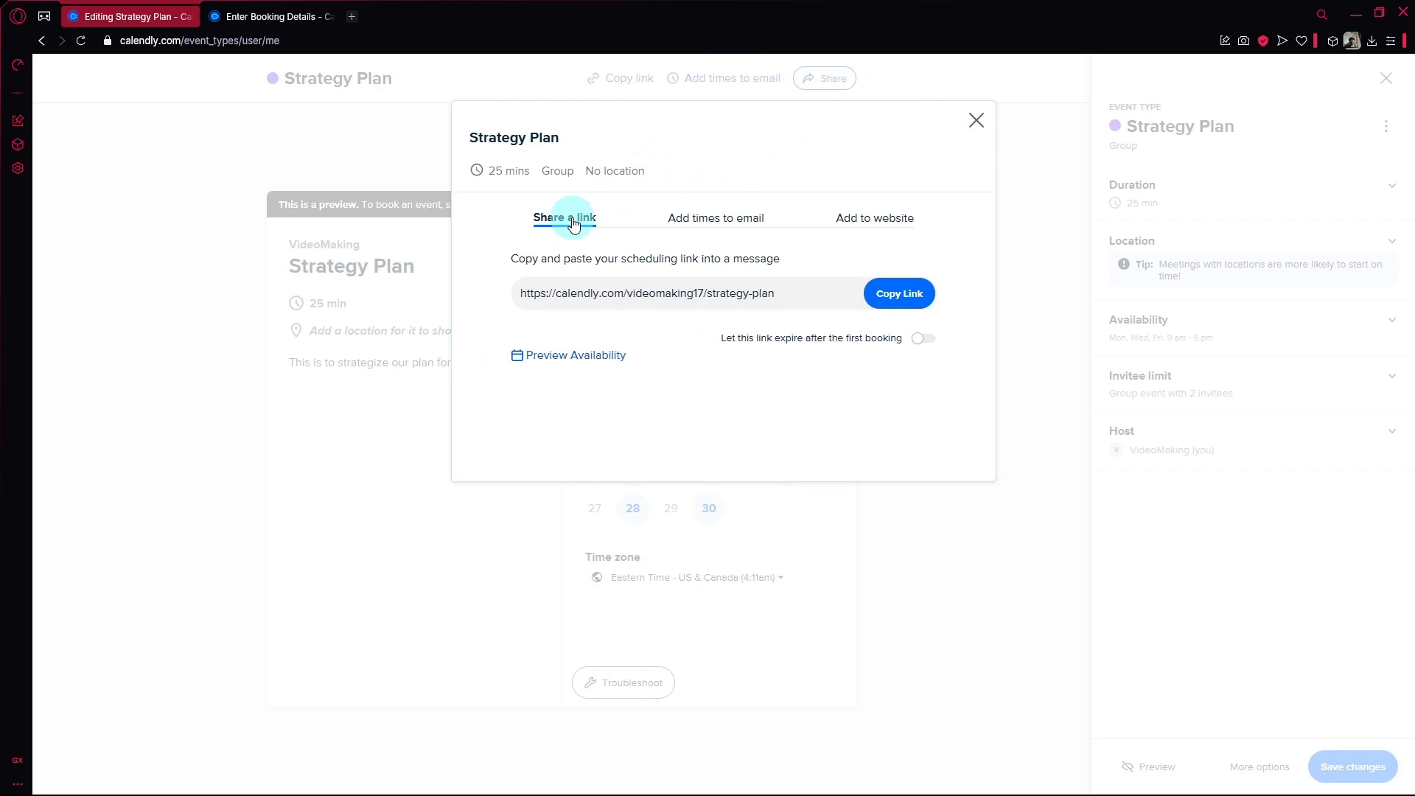
click(683, 230)
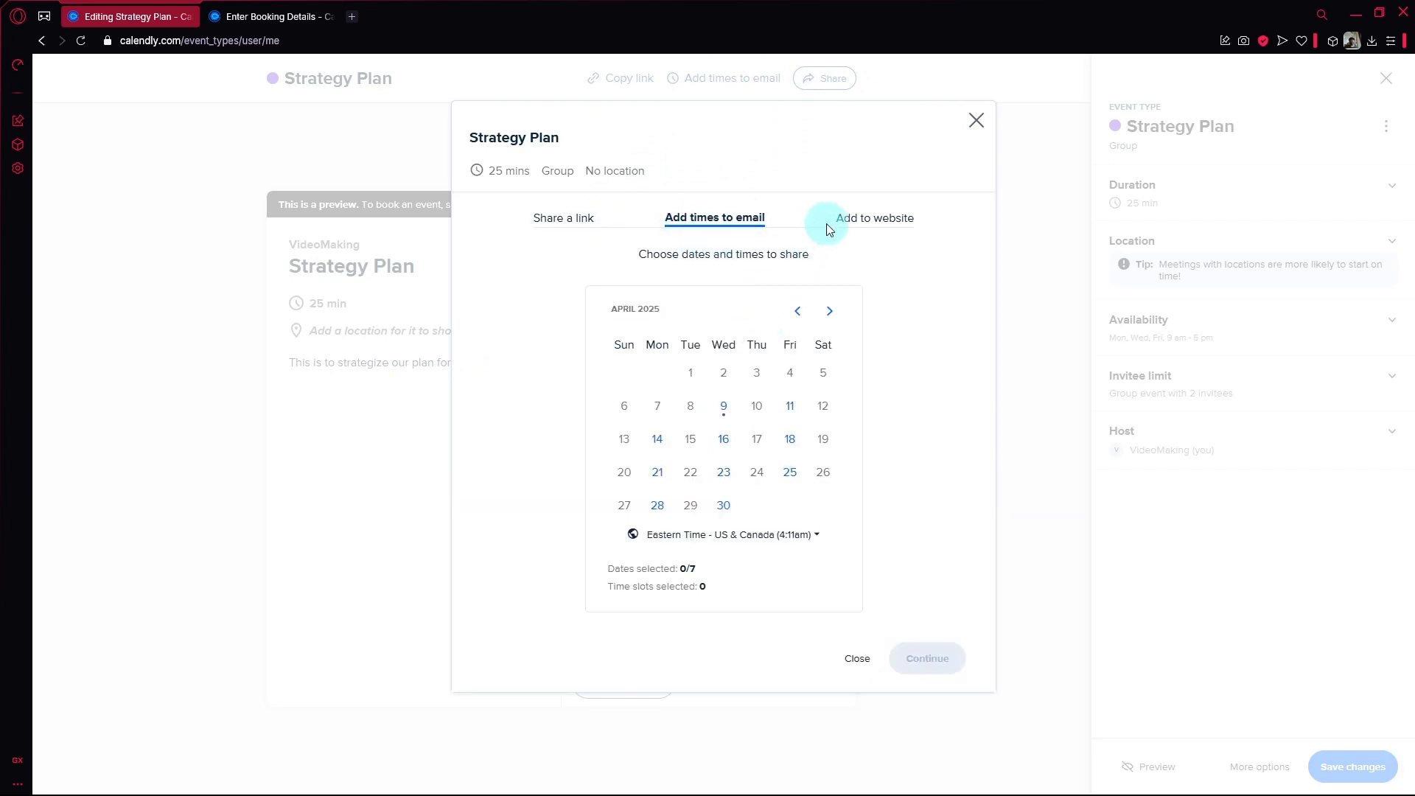
click(856, 227)
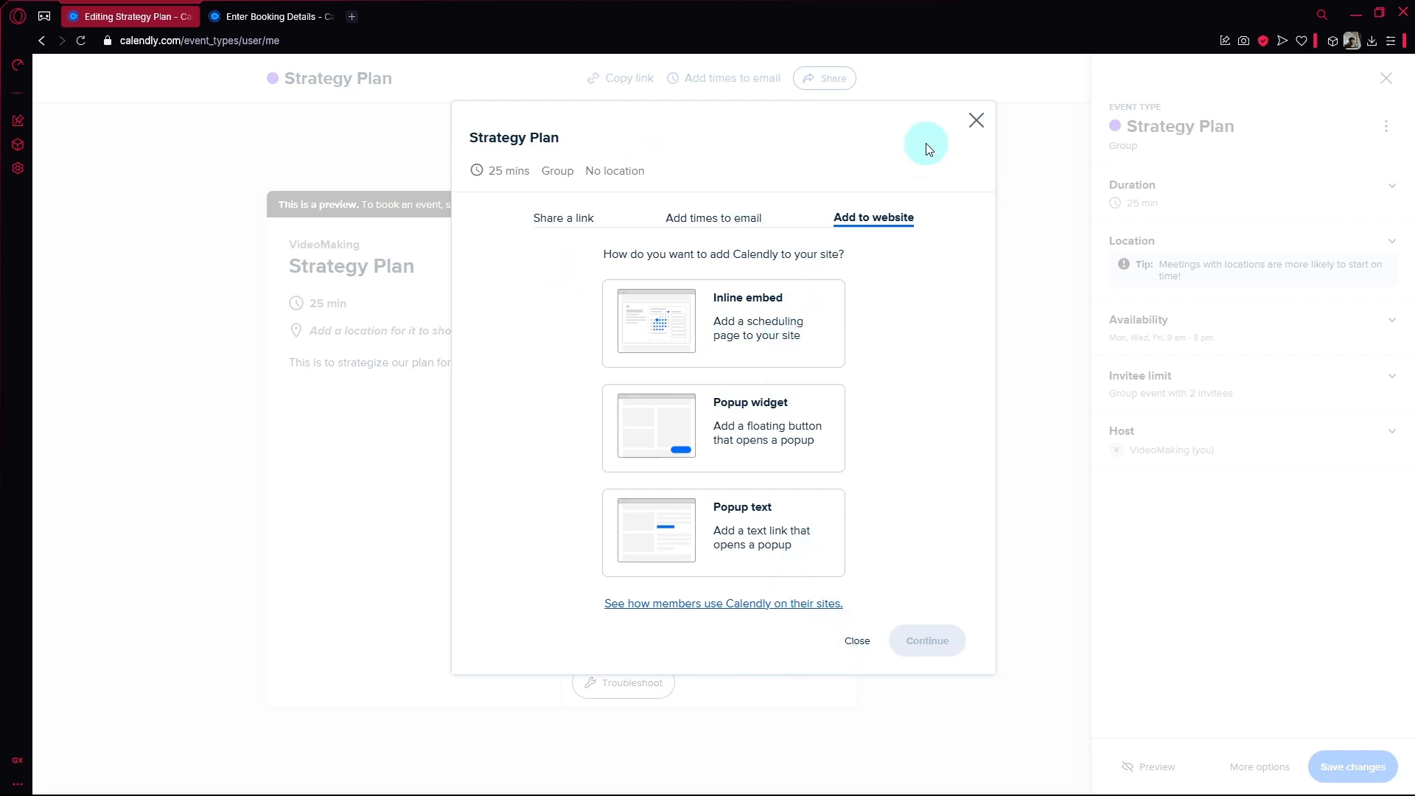
click(977, 121)
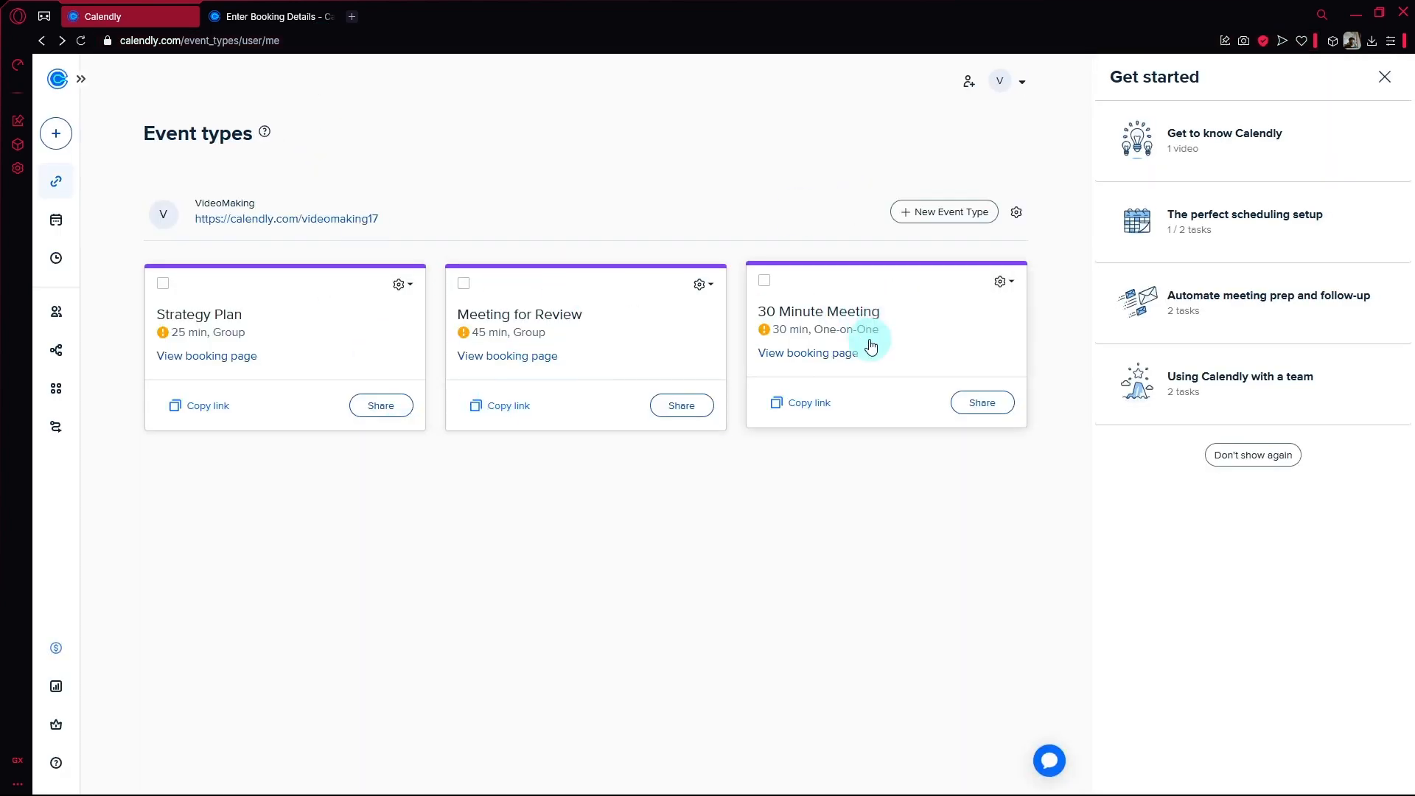
Turn off the Strategy Plan event type, leaving its card unselected in the event types list.
click(164, 283)
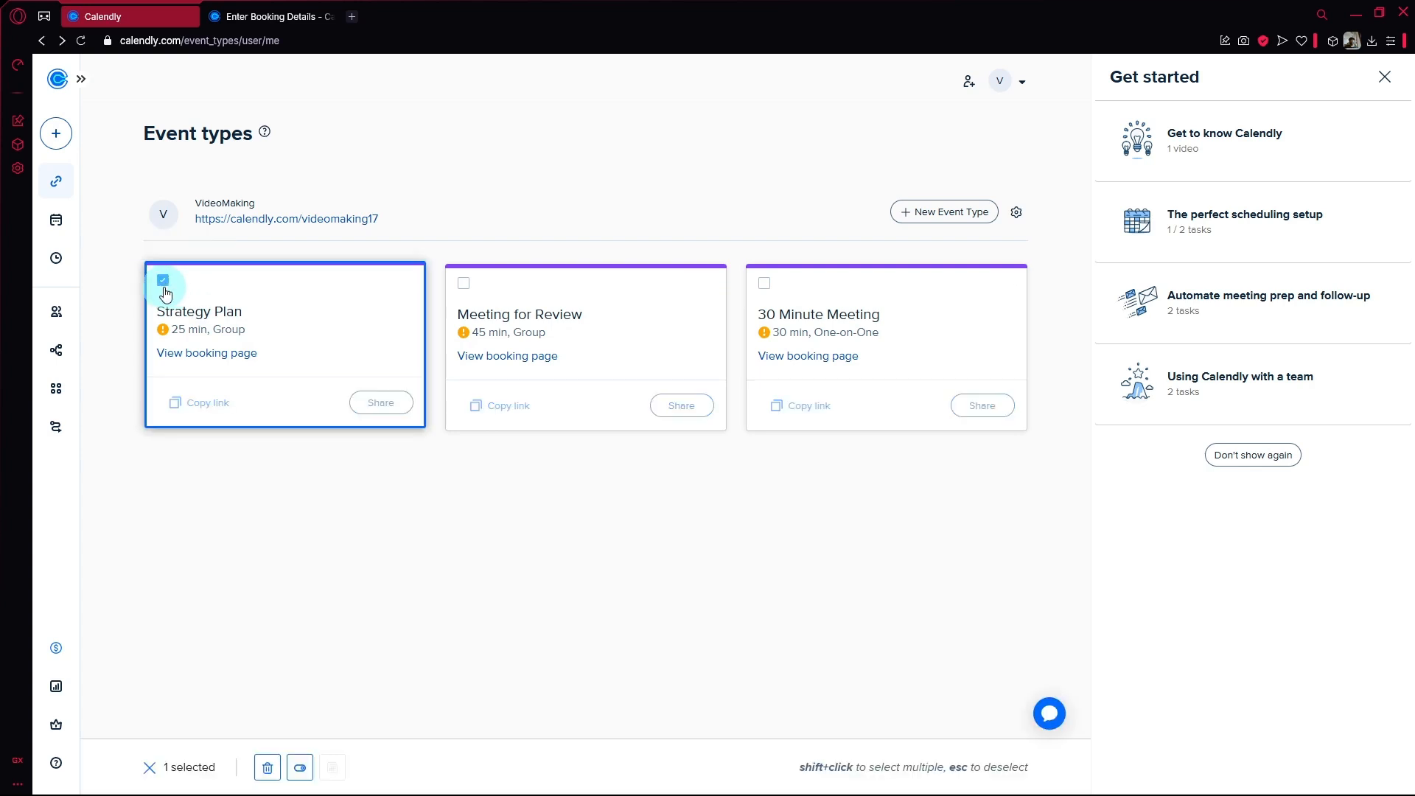
click(164, 283)
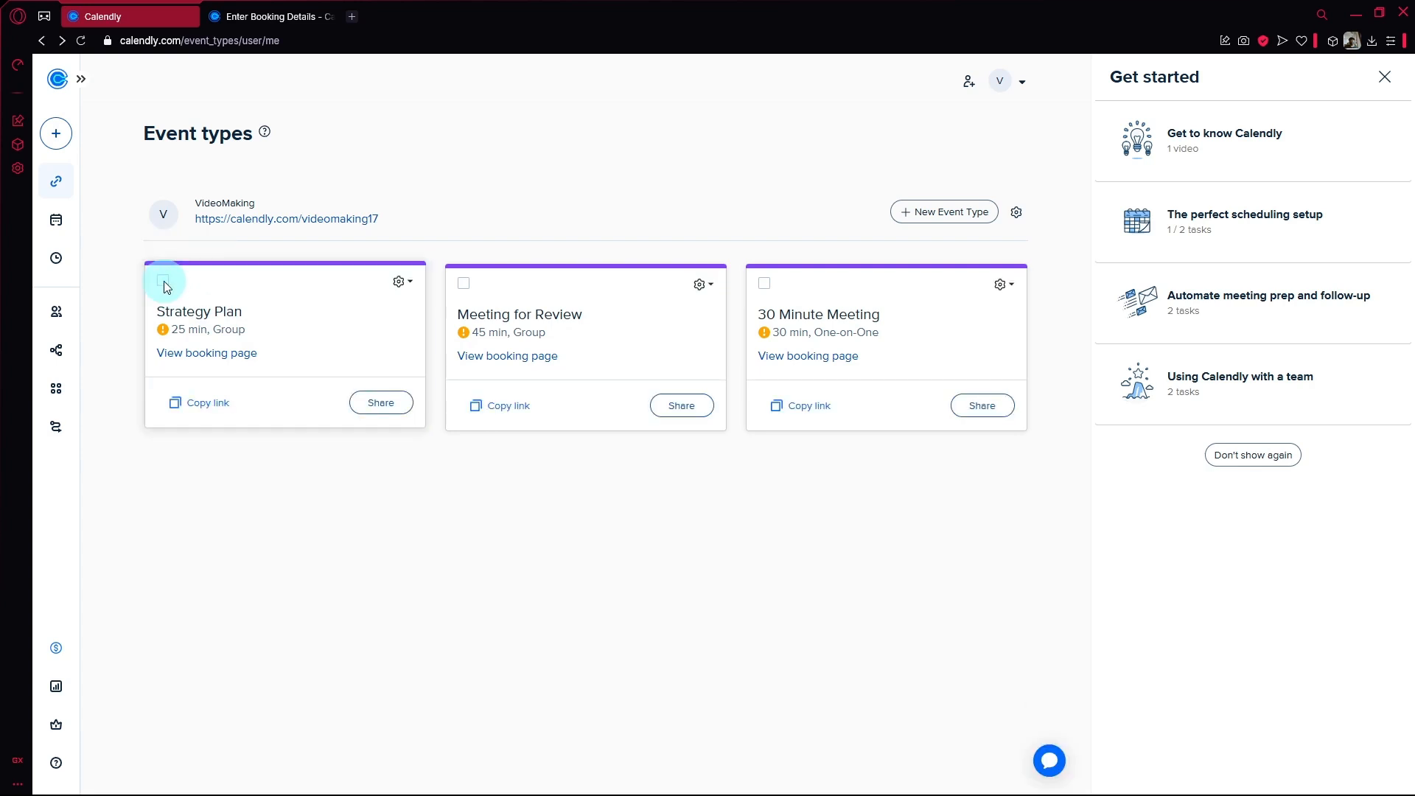
click(408, 287)
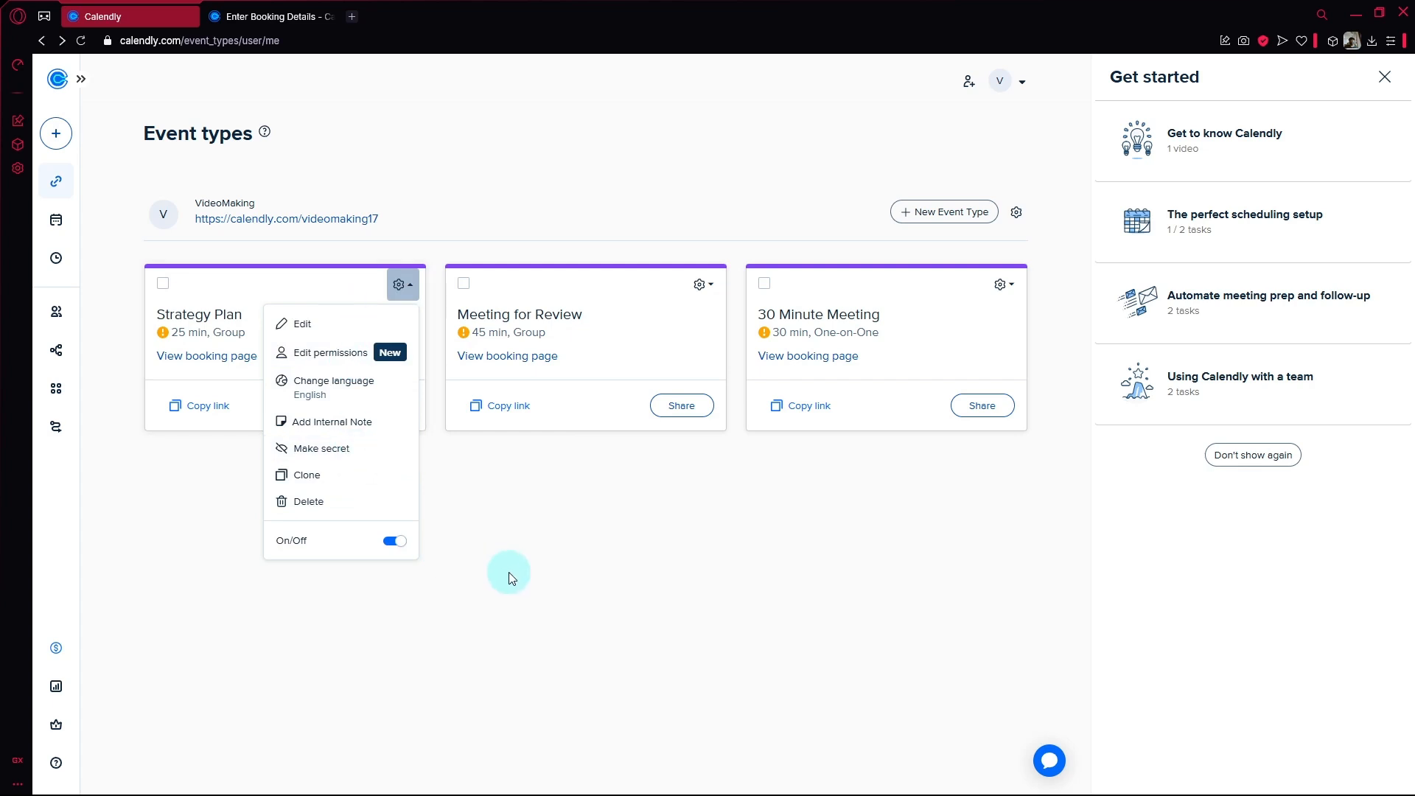
click(398, 545)
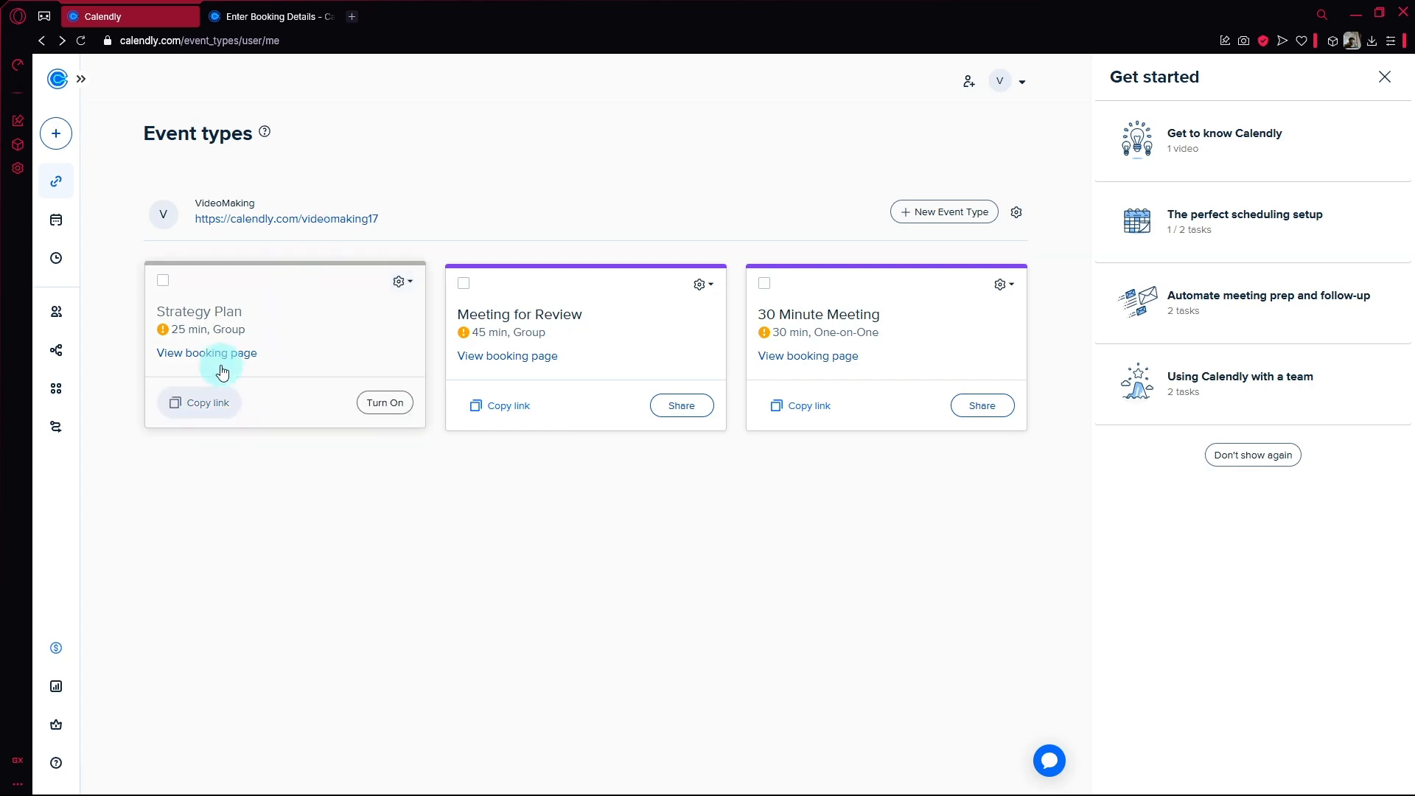
Look over the Meetings page and examine the default working hours schedule in calendar view.
click(59, 227)
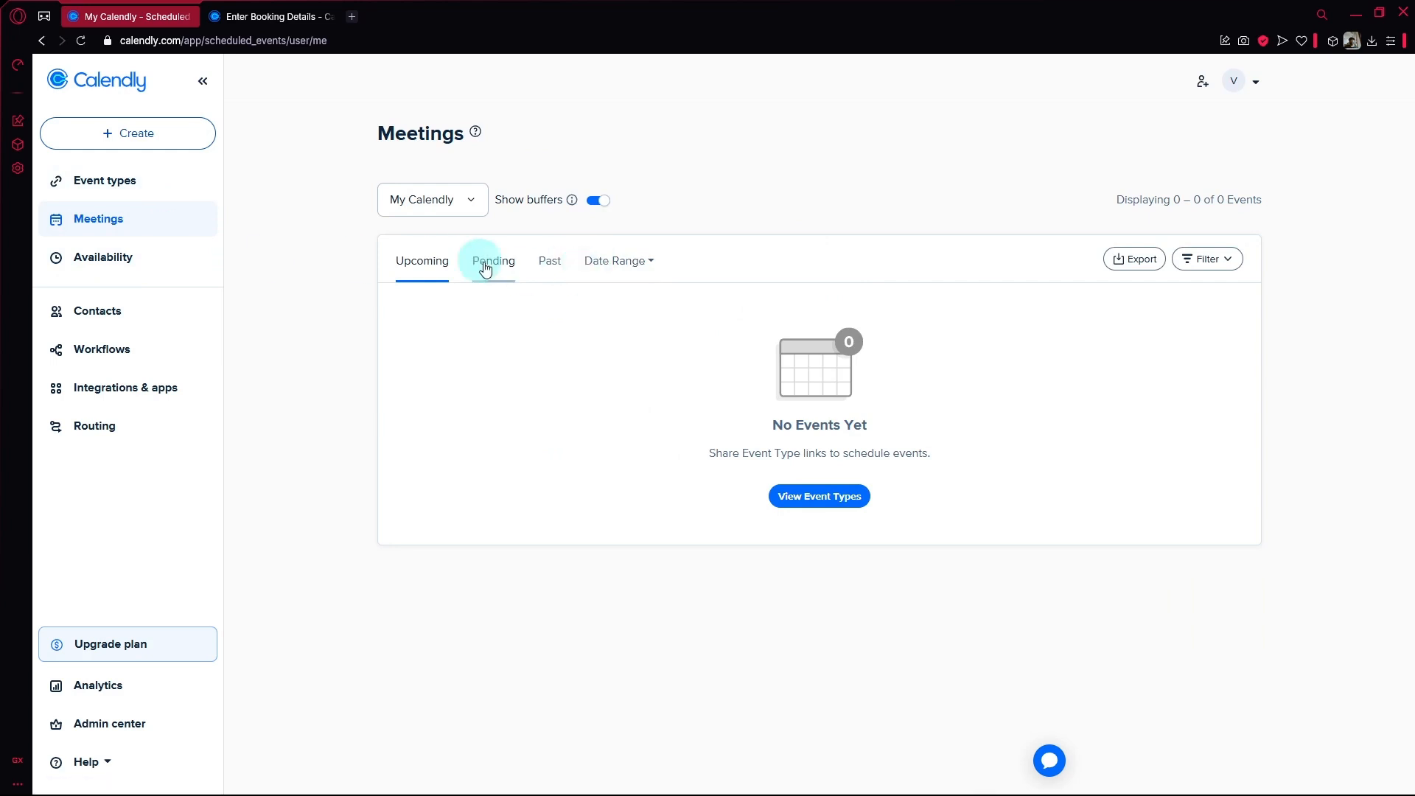
click(81, 259)
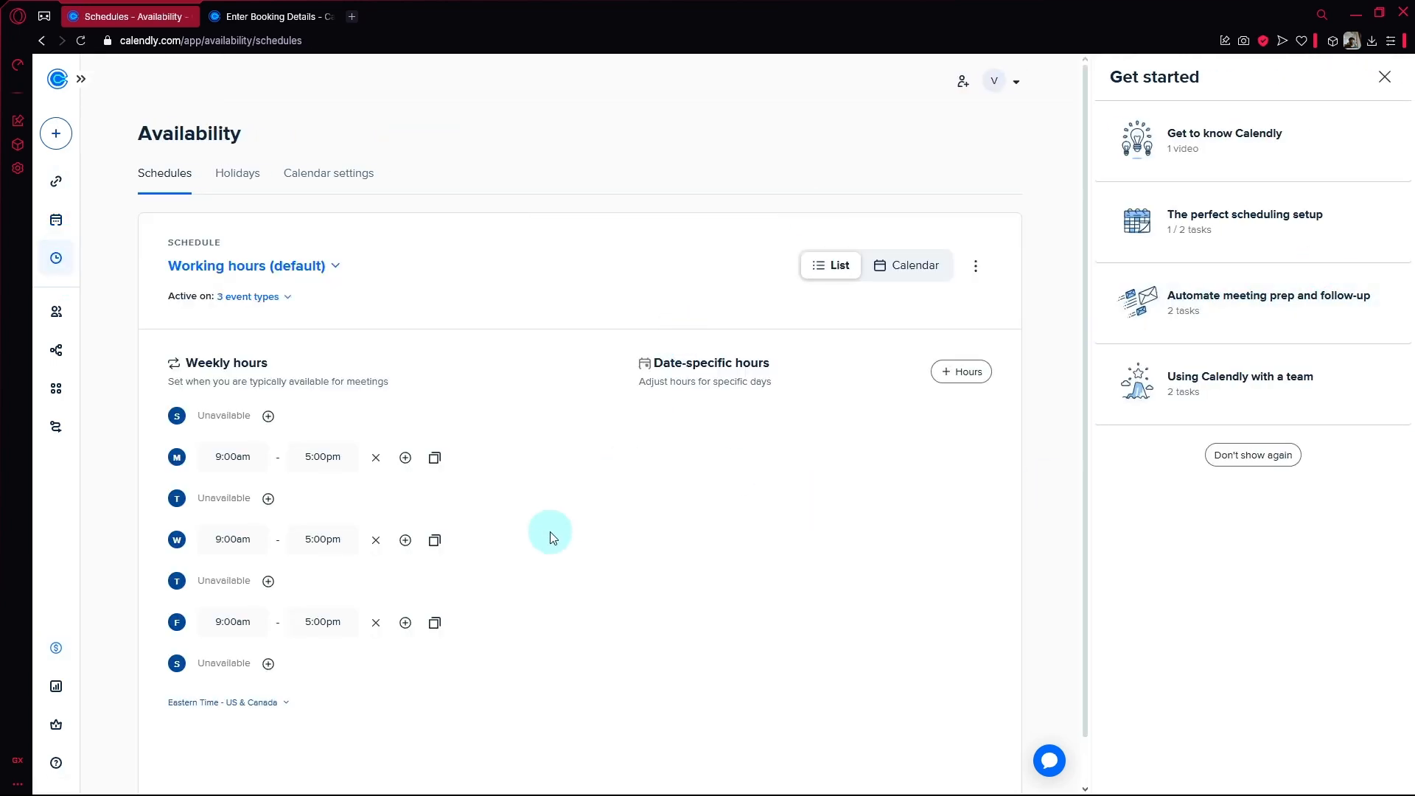
scroll(552, 536, down, 1)
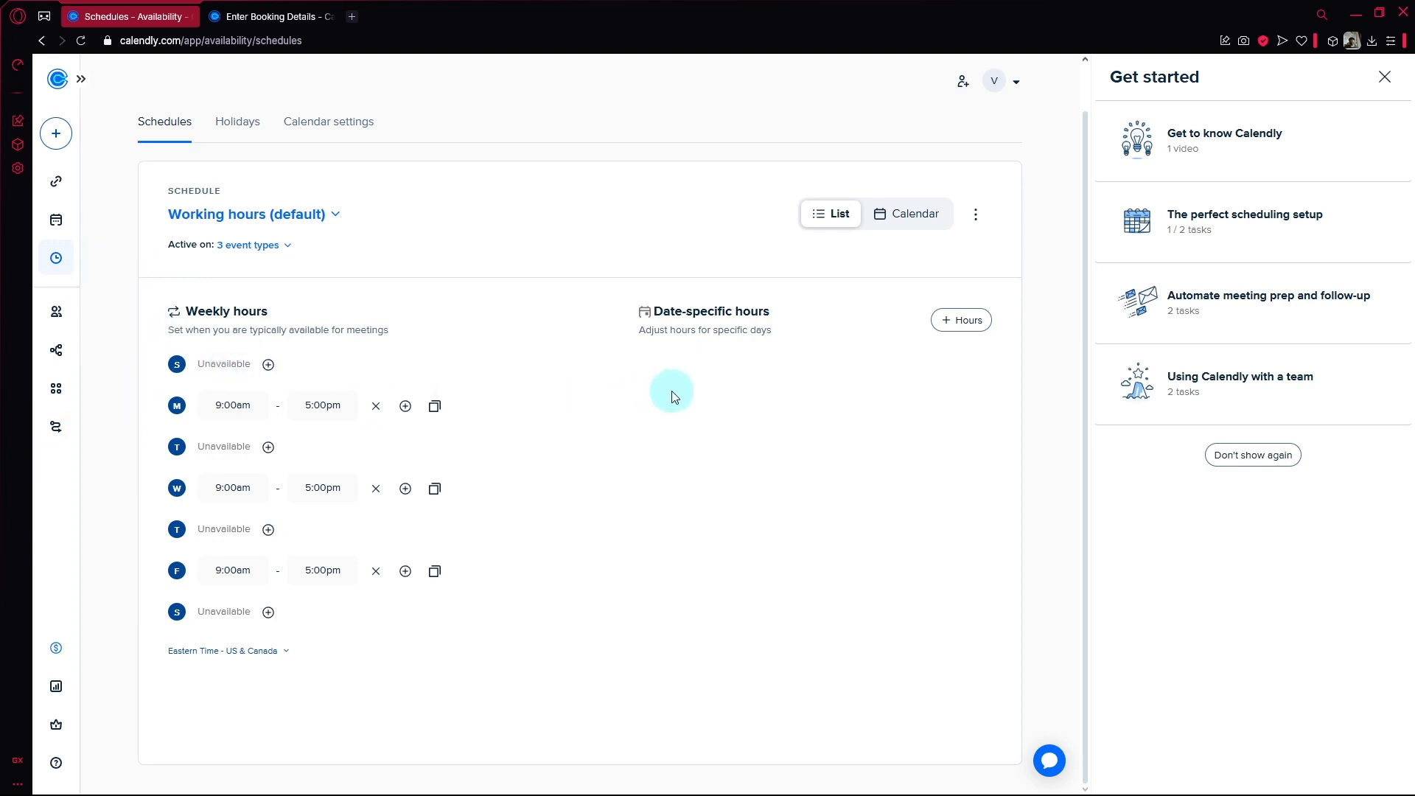
click(908, 213)
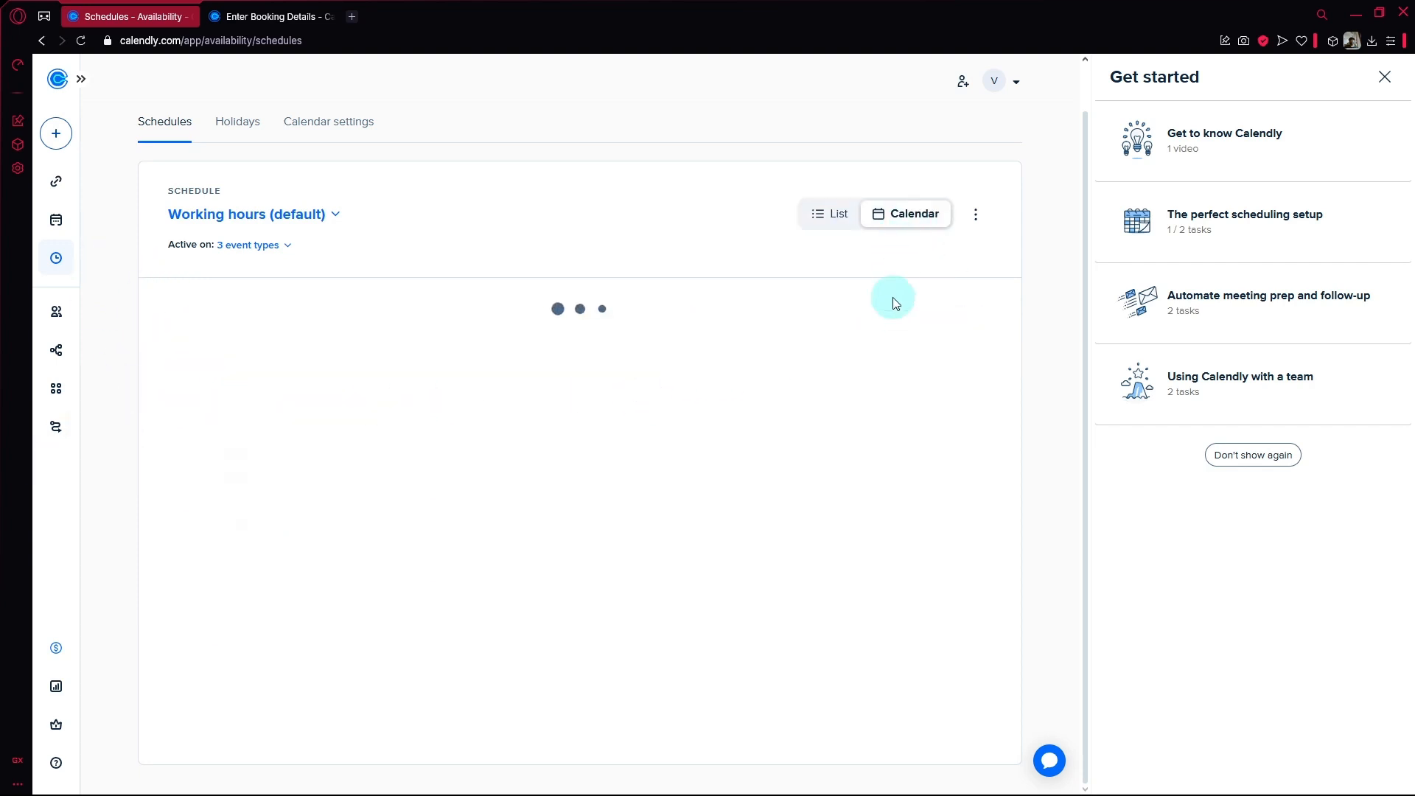
scroll(575, 449, down, 3)
scroll(574, 354, up, 3)
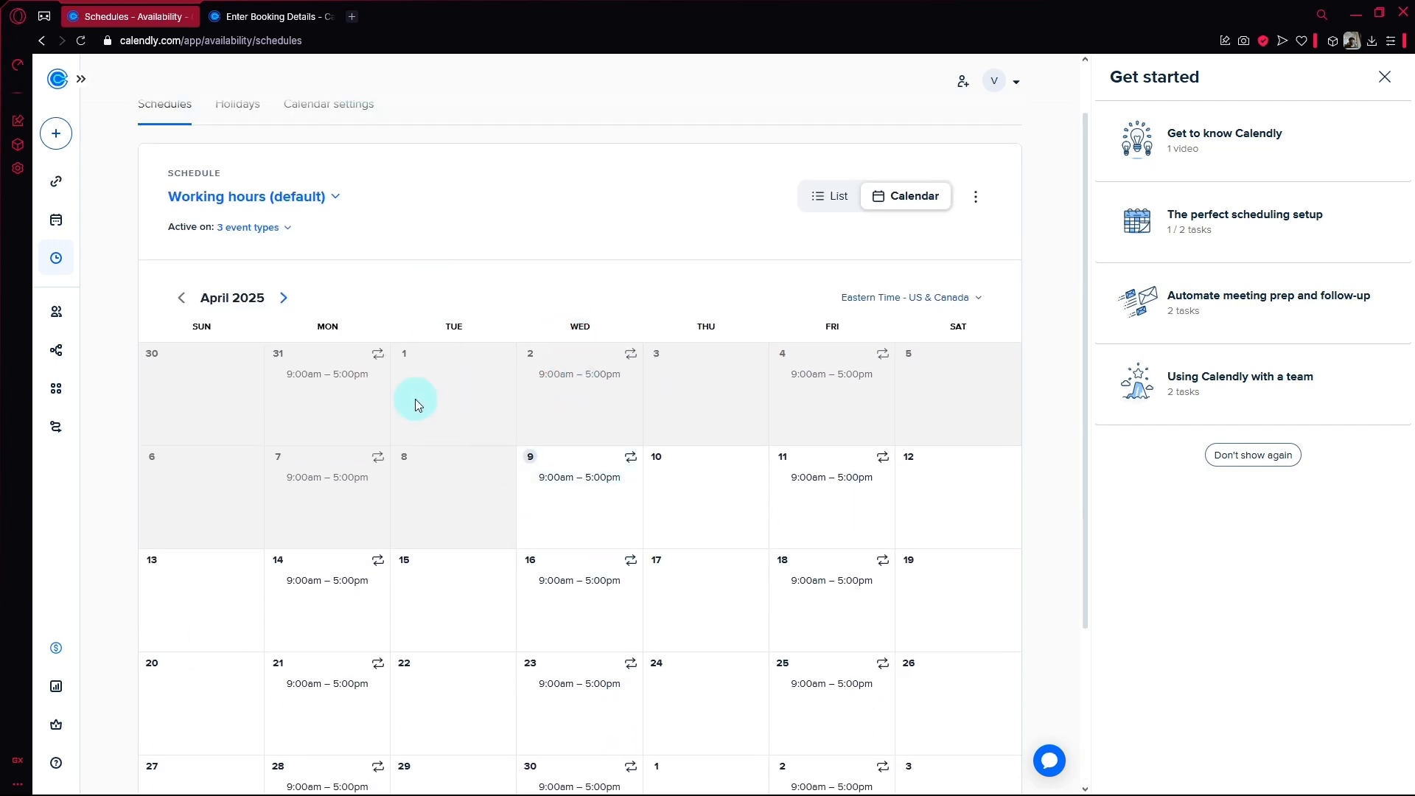
View the Contacts page and browse the full collection of workflow templates.
click(56, 311)
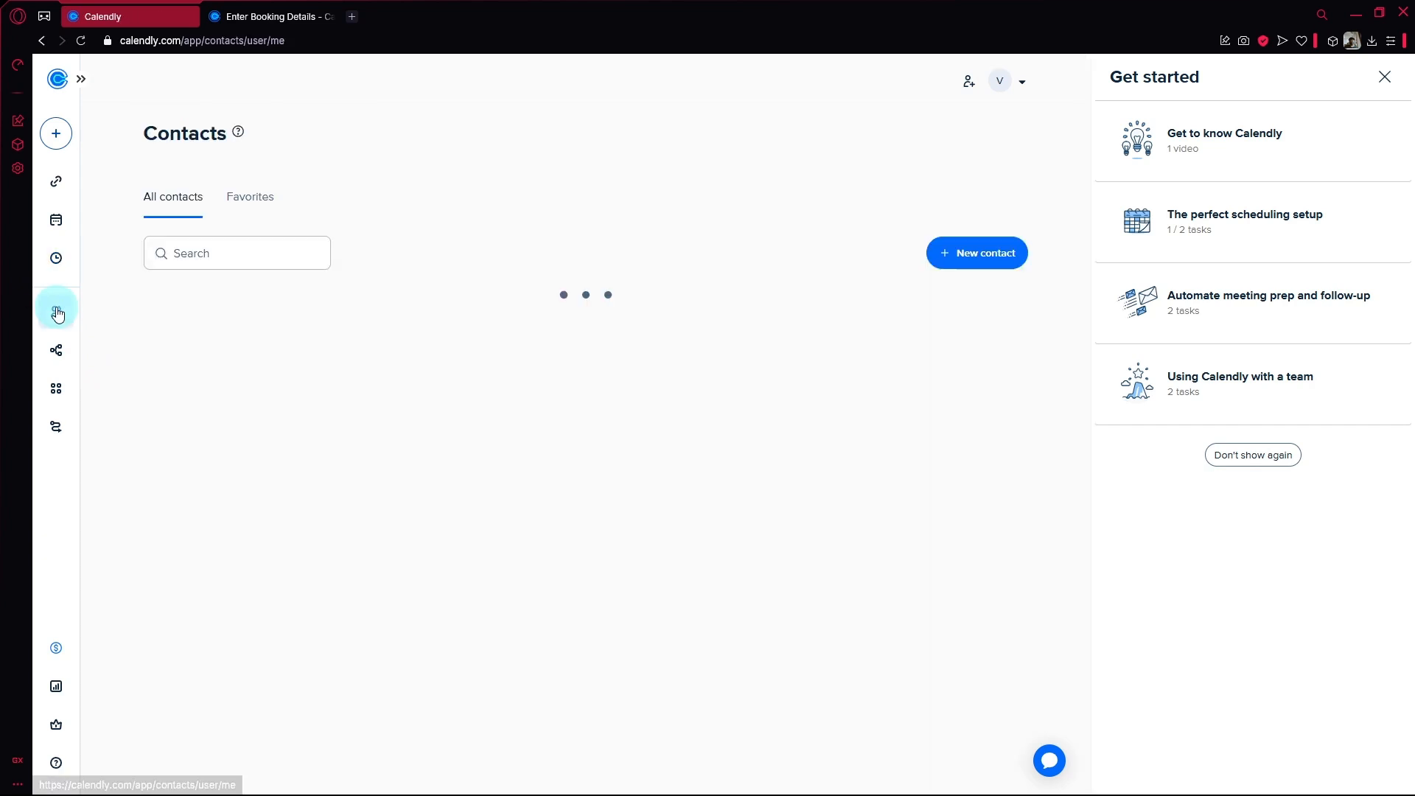
click(59, 351)
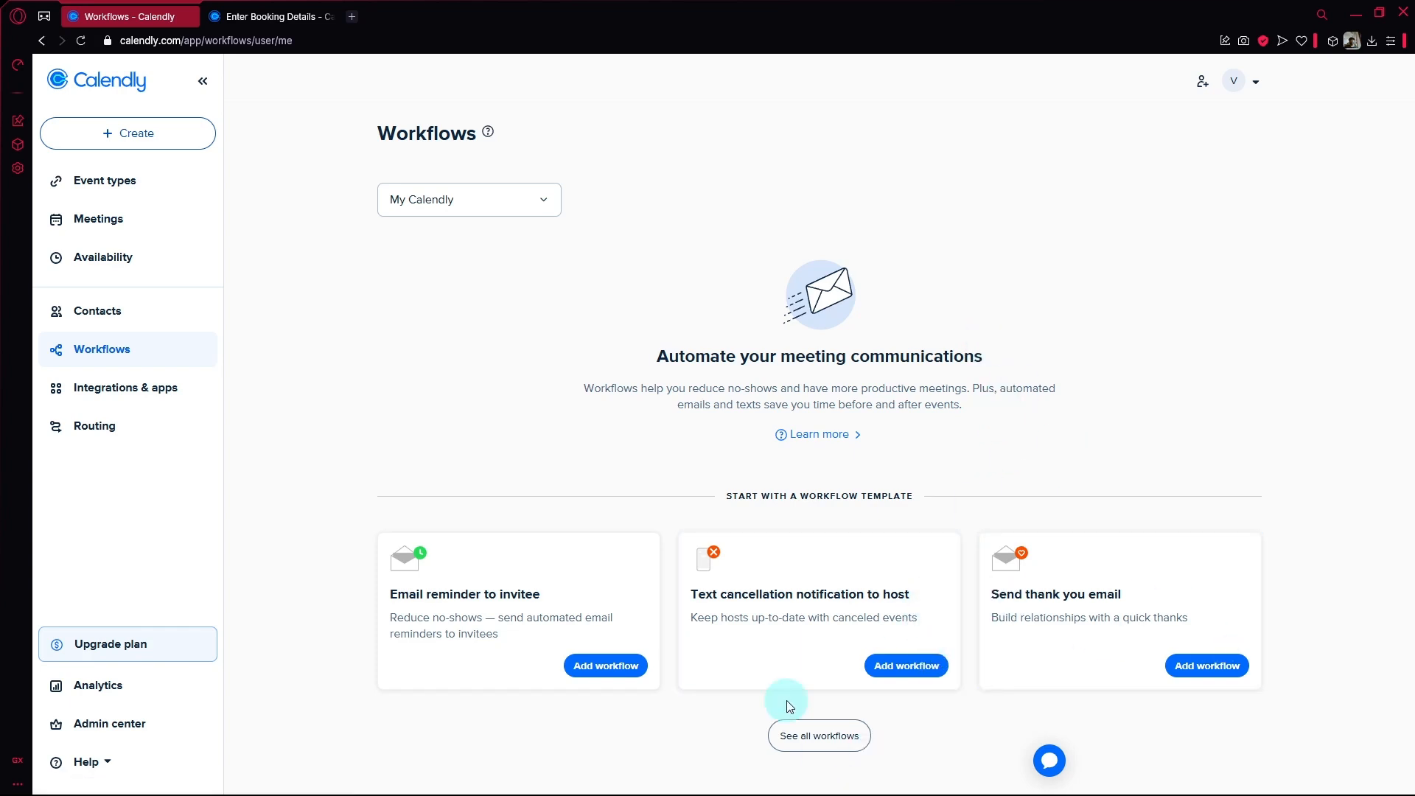
click(808, 739)
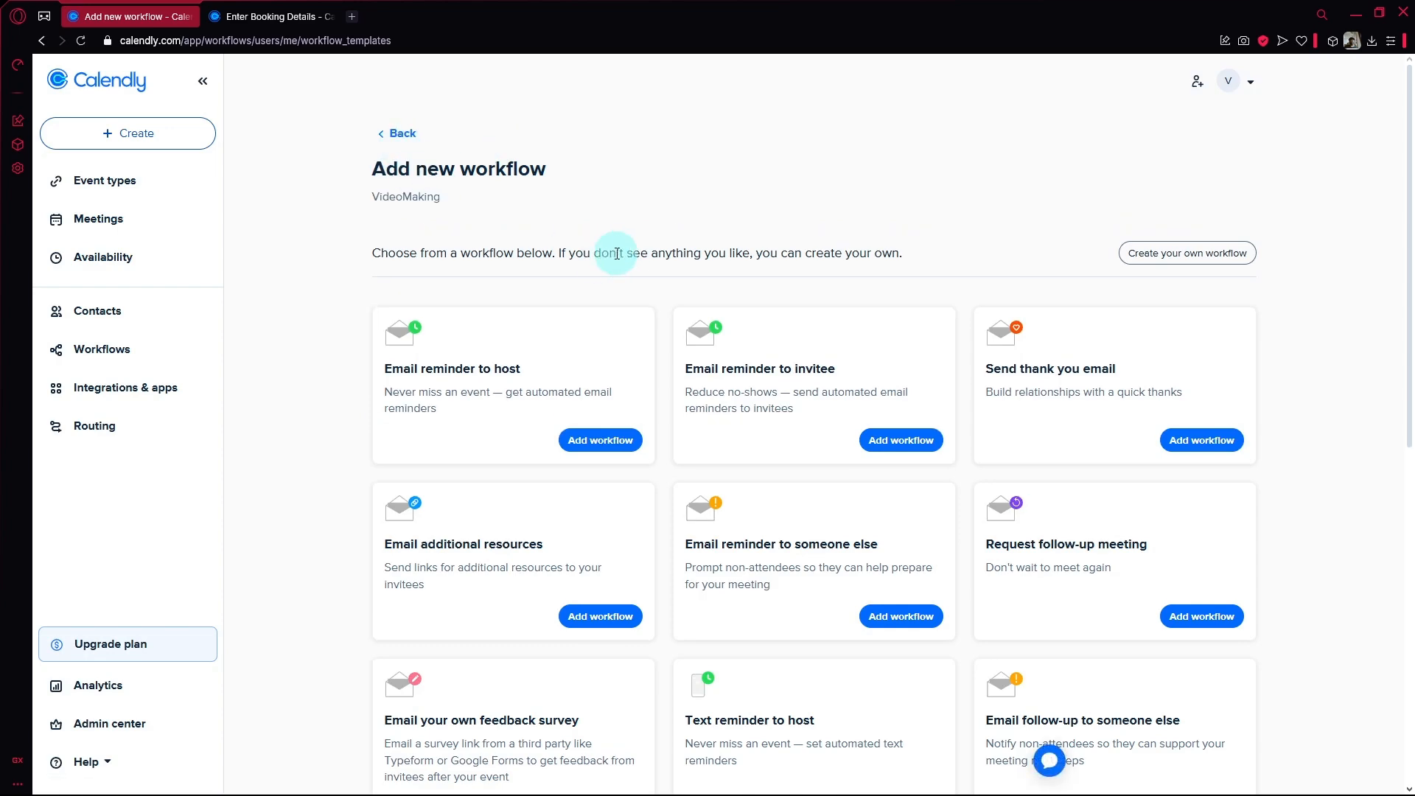
scroll(593, 264, down, 5)
scroll(647, 228, down, 4)
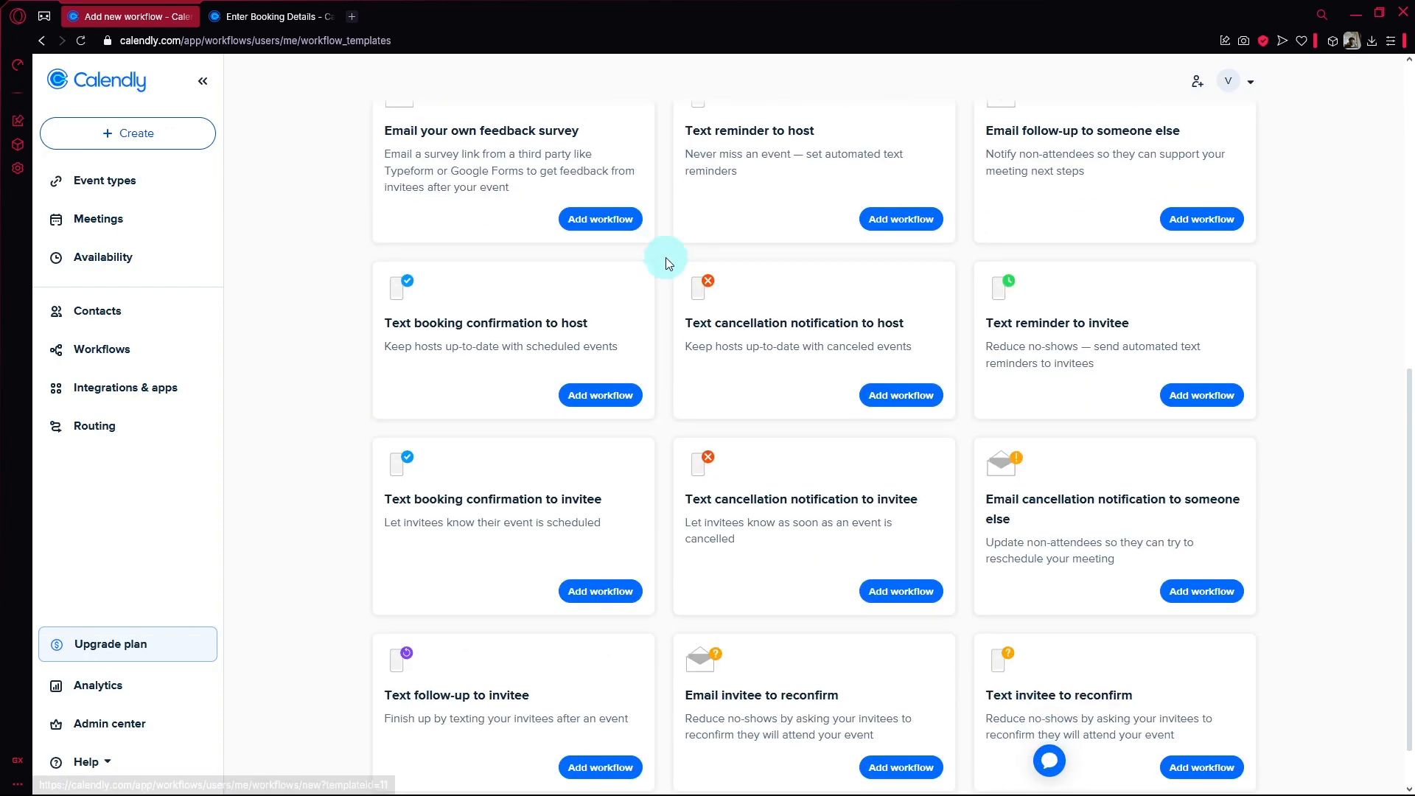
Browse the integrations and apps that can be connected to Calendly.
click(158, 386)
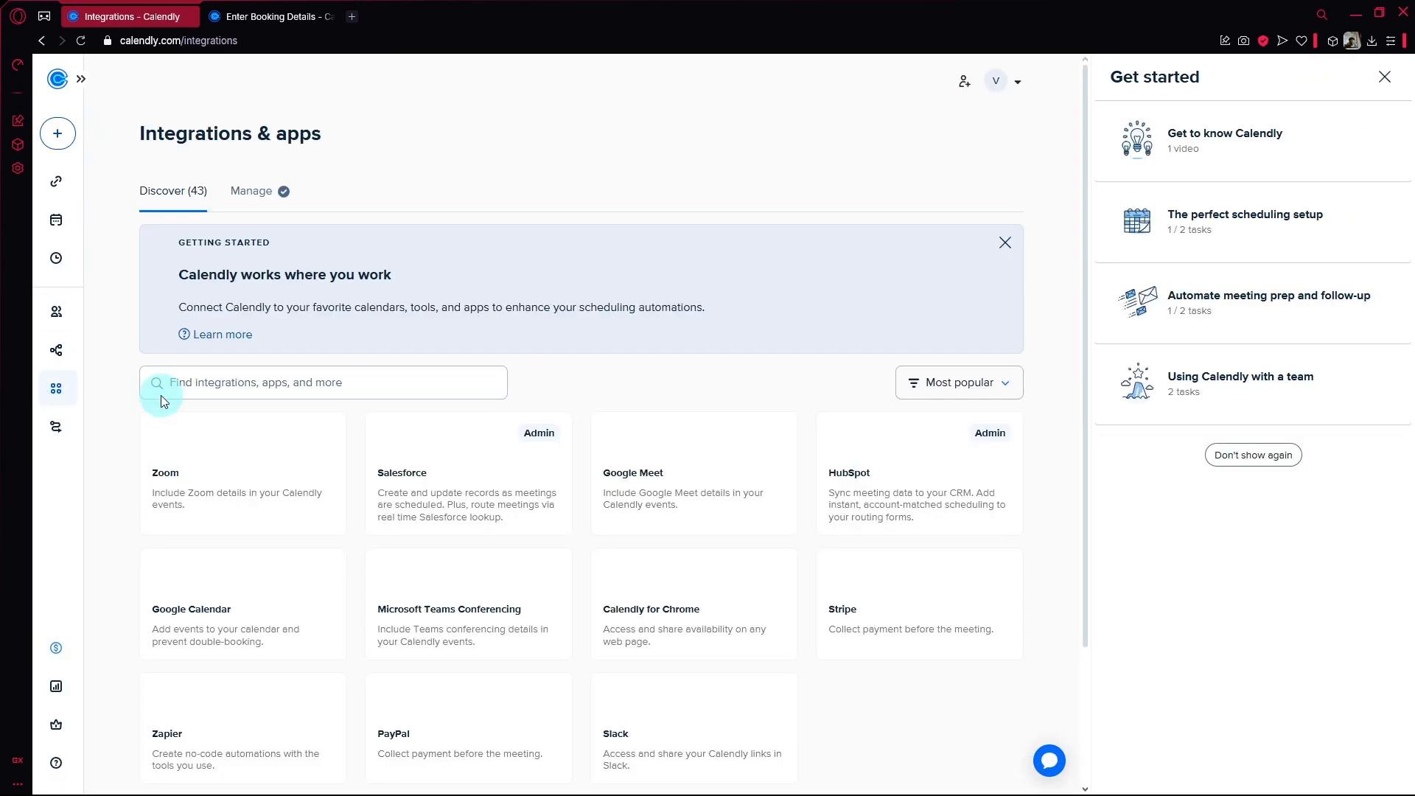
scroll(394, 466, down, 3)
scroll(383, 405, up, 3)
scroll(368, 401, down, 3)
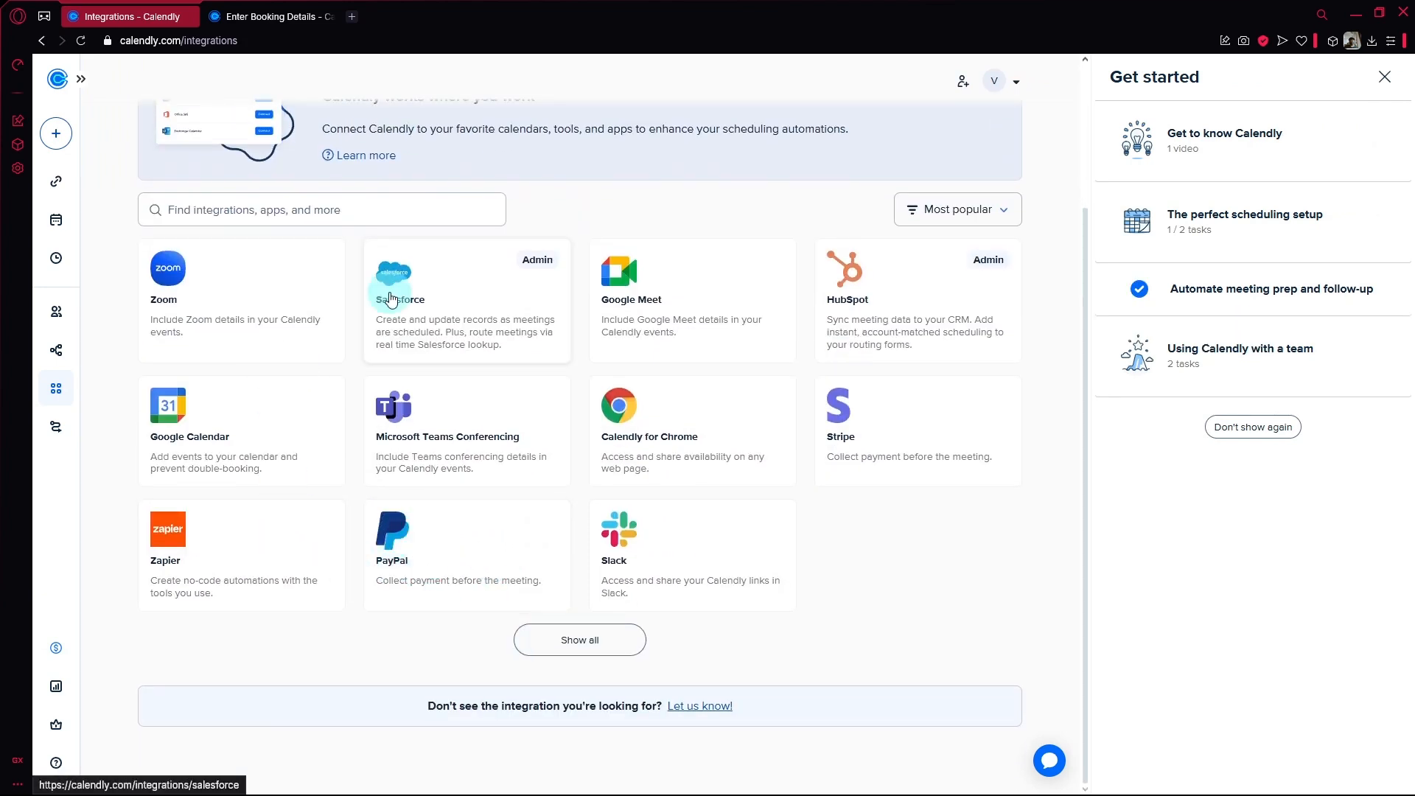
scroll(404, 270, up, 2)
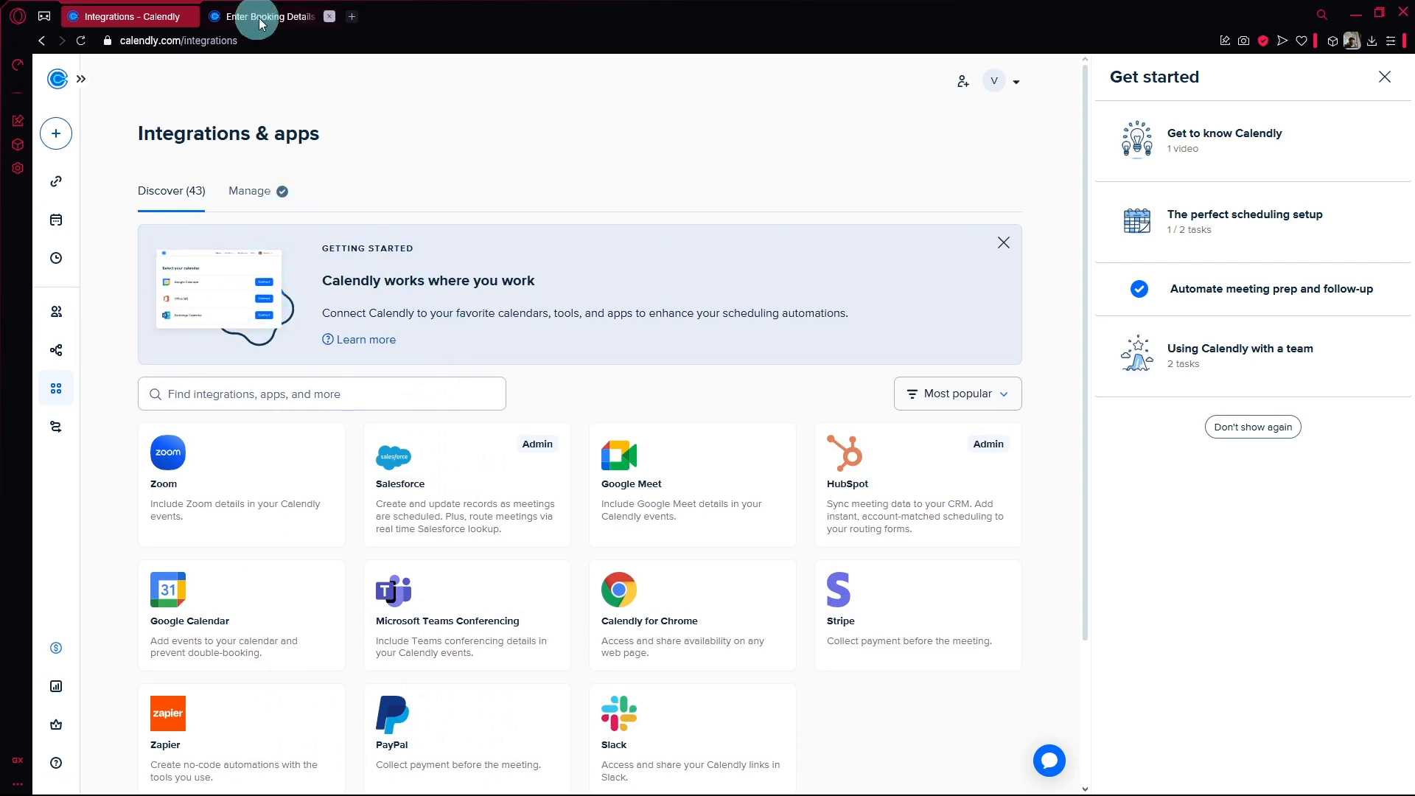
click(377, 348)
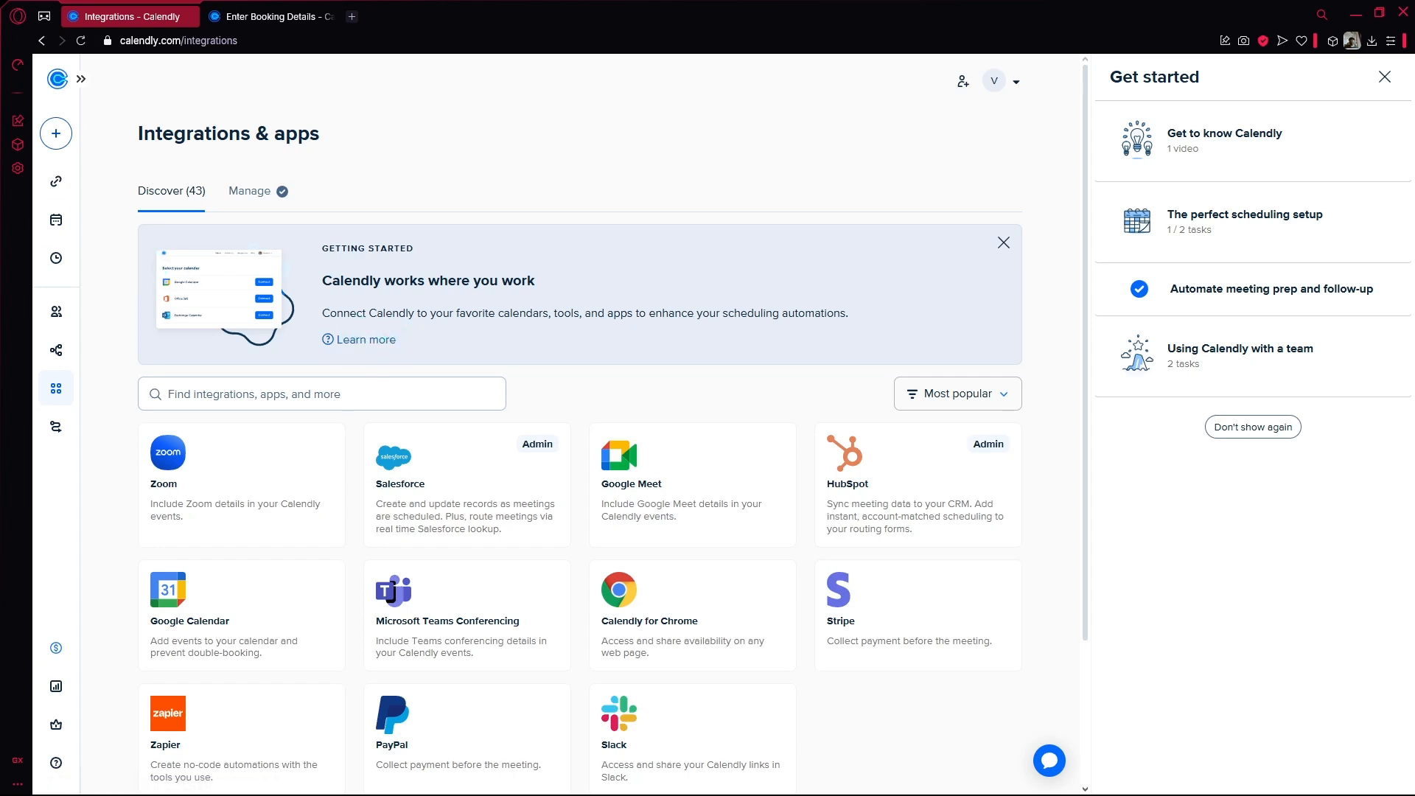